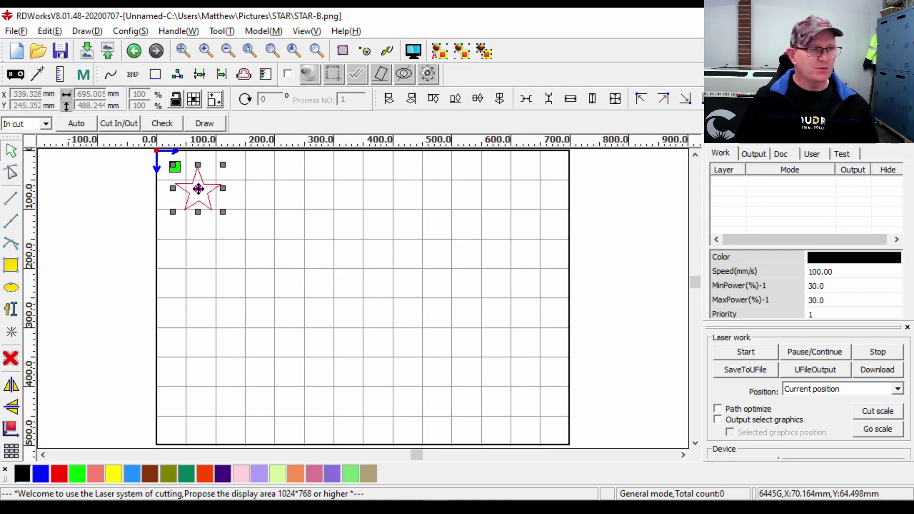
Step: Paste eight copies of the star and arrange all nine in three rows and three columns across the bed
left_click_drag(198, 189, 541, 410)
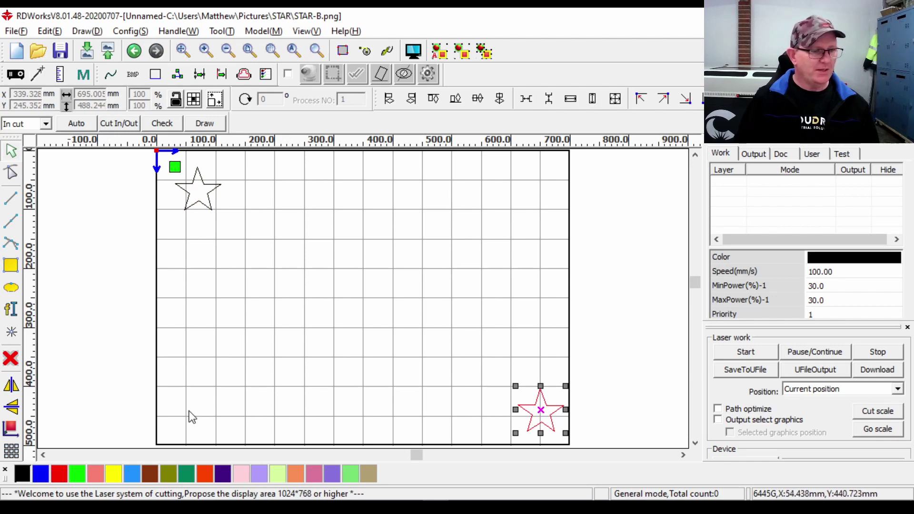
key("ctrl+v")
key("ctrl+v")
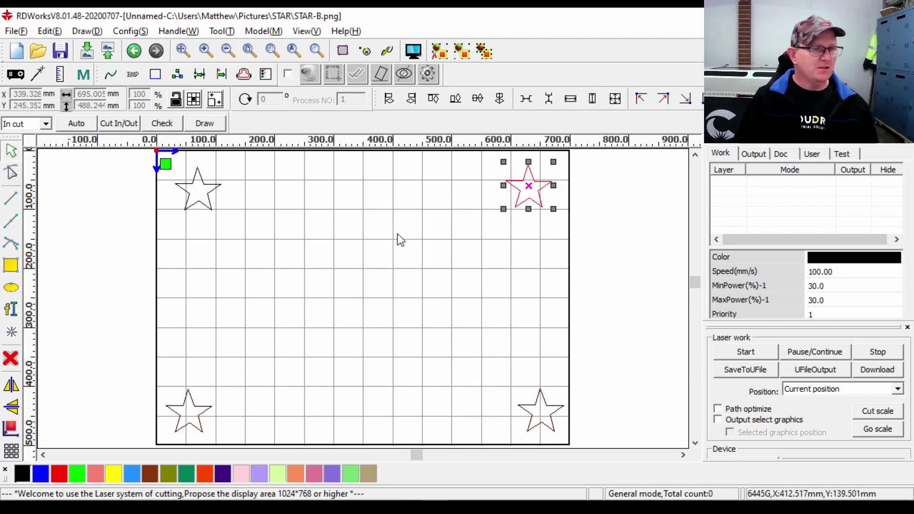
key("ctrl+v")
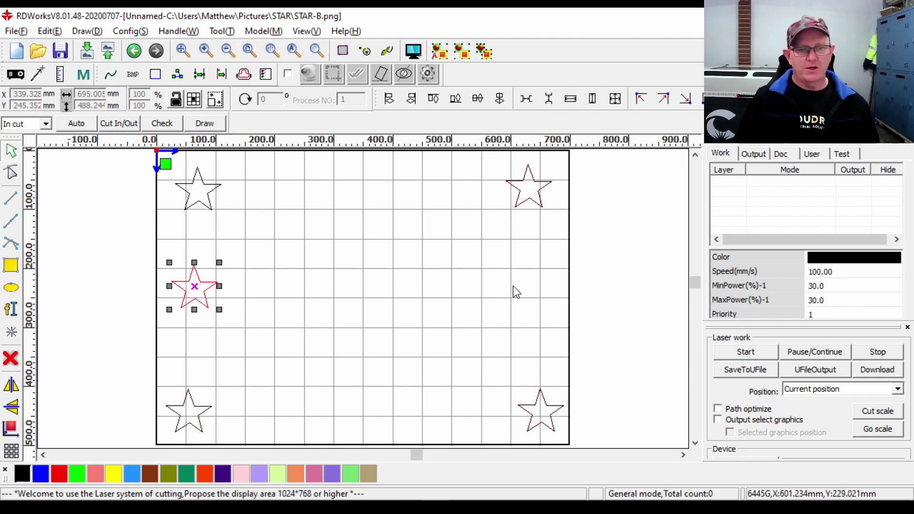
key("ctrl+v")
key("ctrl+v")
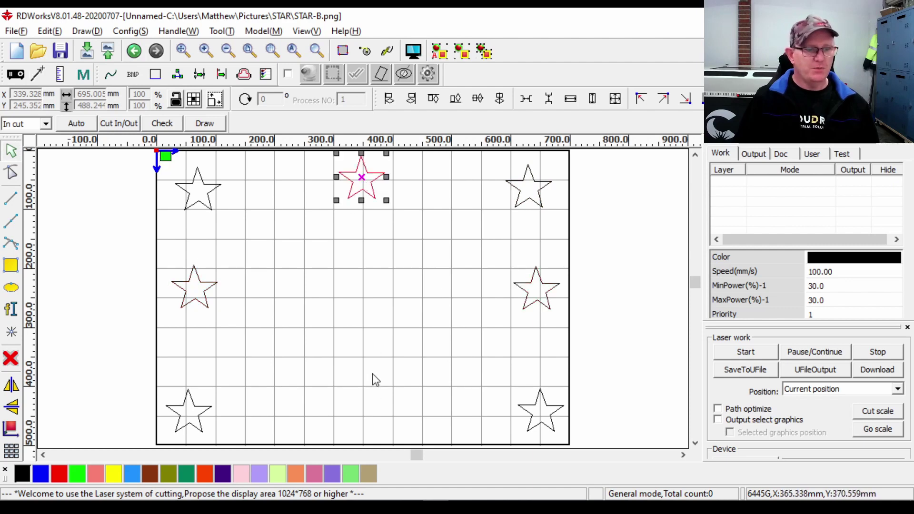
key("ctrl+v")
key("ctrl+v")
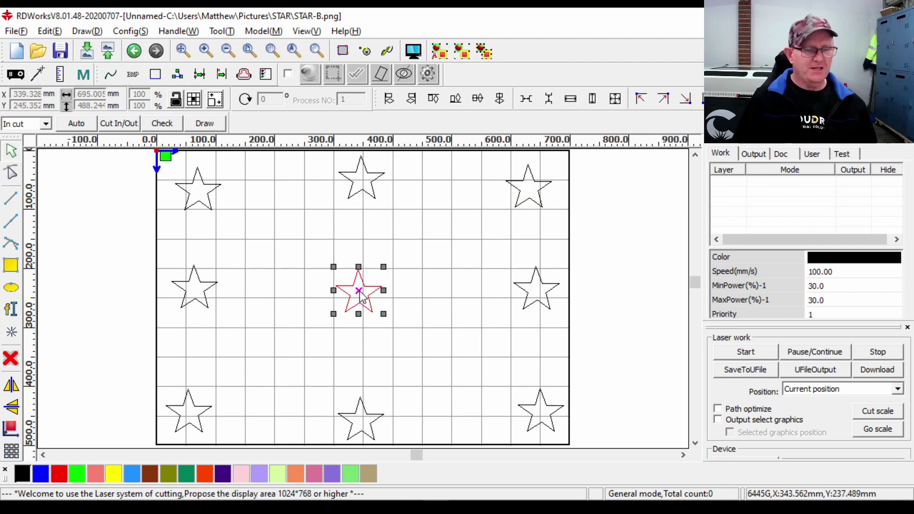
left_click(590, 280)
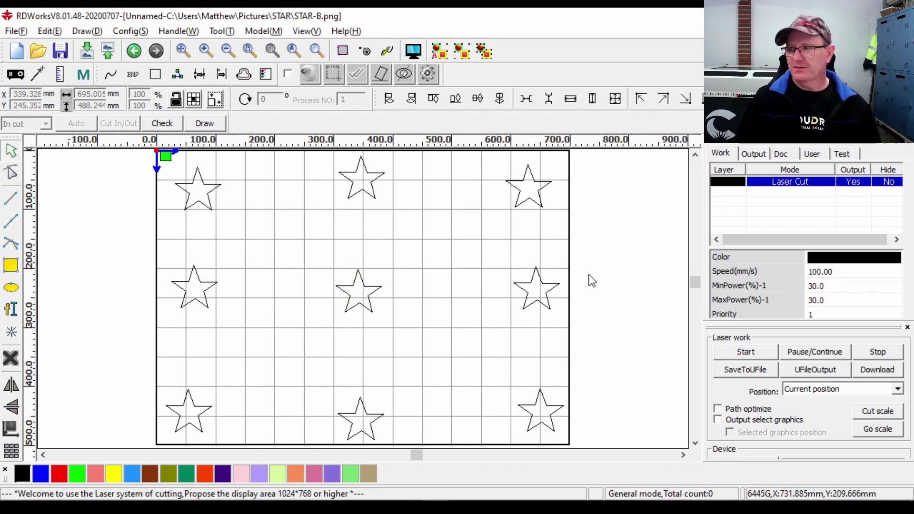
Step: Simulate cutting the nine stars in their current order, with the simulation speed raised to 10.0
left_click(738, 300)
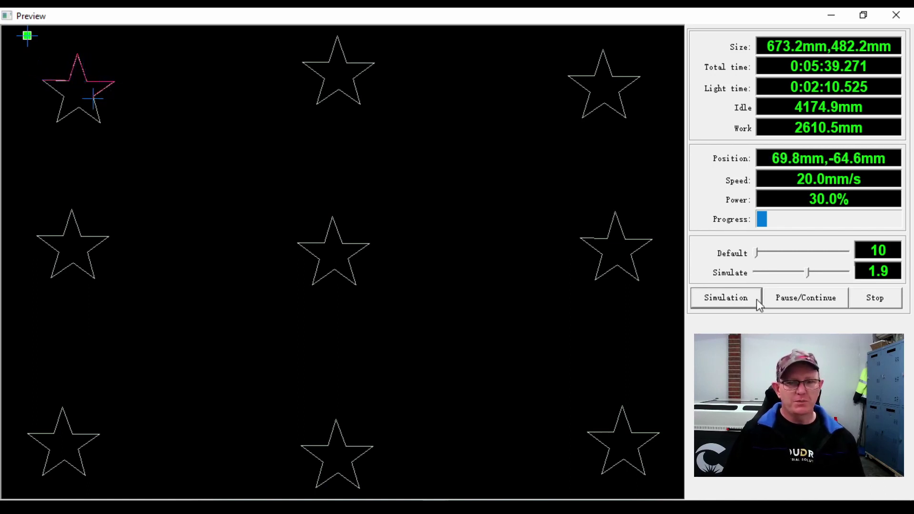
left_click_drag(808, 271, 850, 273)
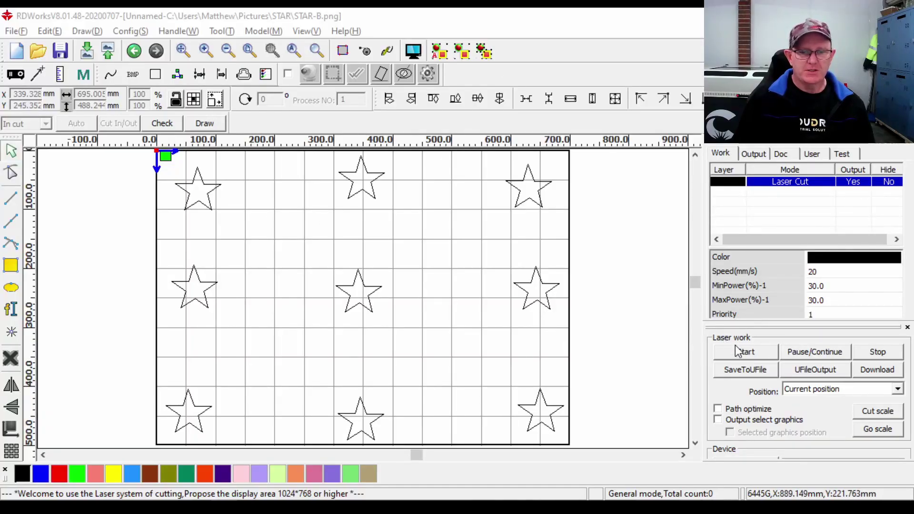
Step: Enable path optimization and simulate the cutting order of the nine stars, closing the preview at the end
left_click(730, 411)
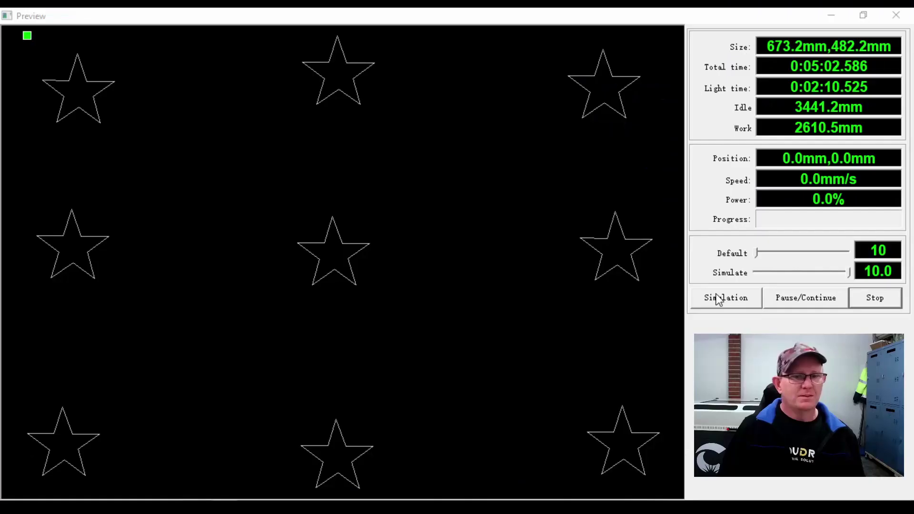
left_click(717, 293)
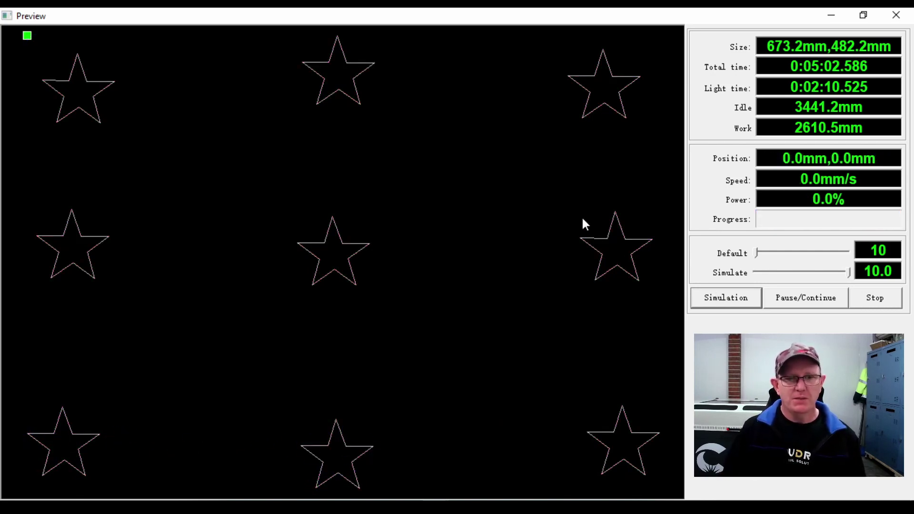
left_click(896, 15)
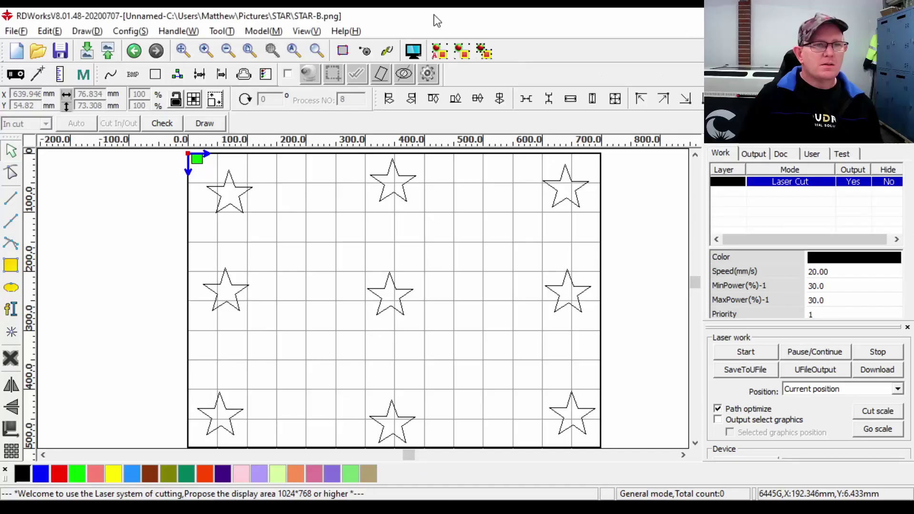
Step: Run Cut optimize with a block height of 50 mm and the up-to-bottom direction, and simulate the cutting order
left_click(184, 32)
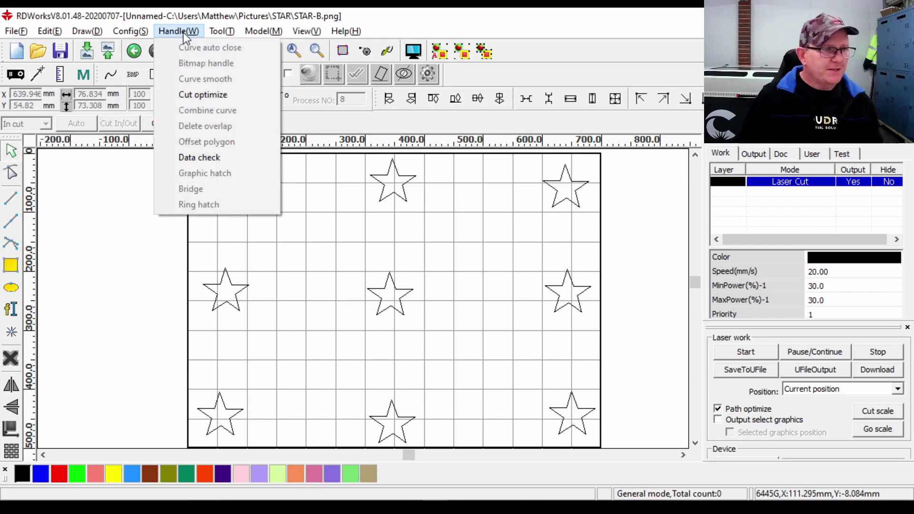
left_click(189, 99)
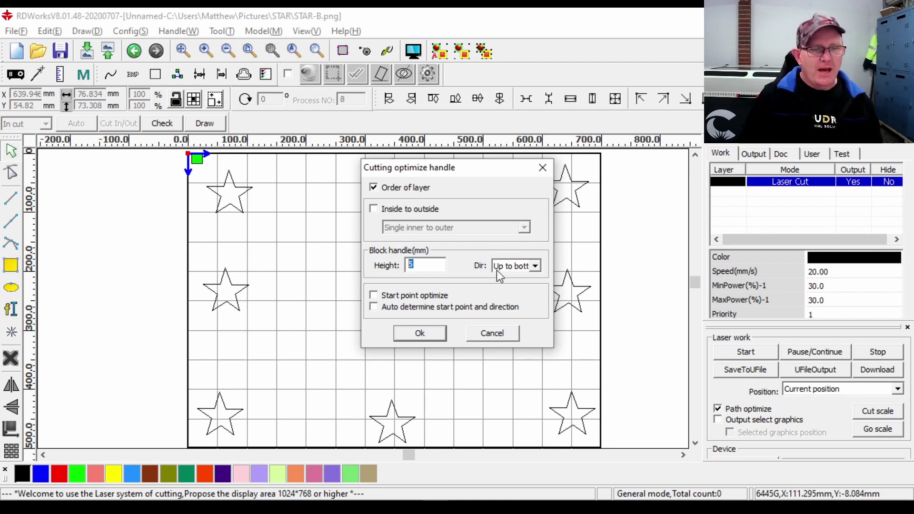
left_click(535, 267)
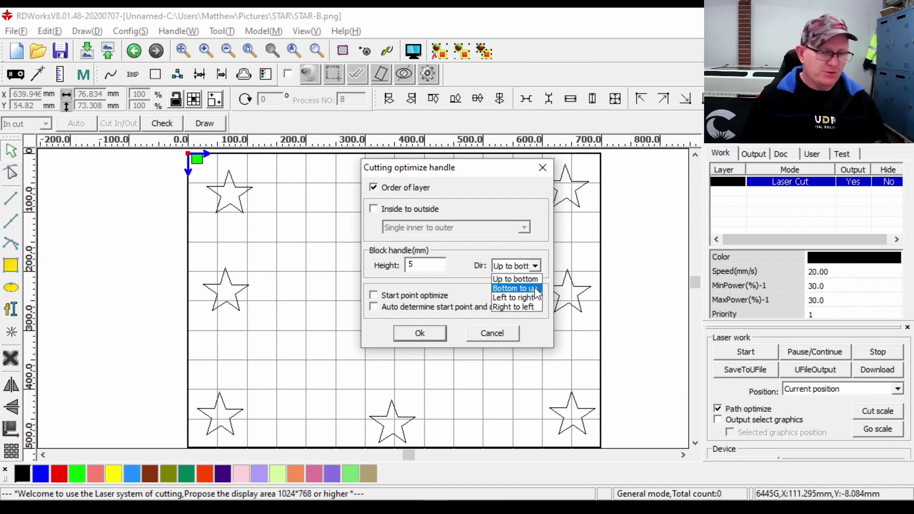
key("Escape")
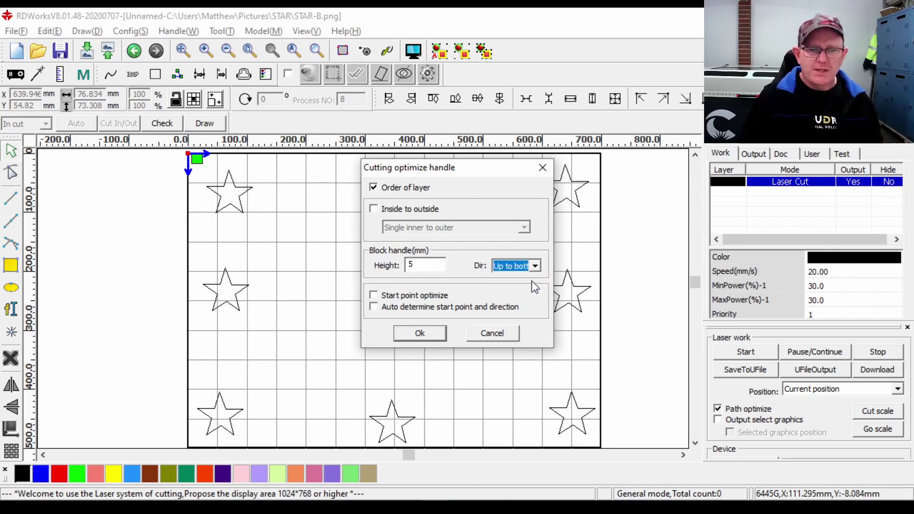
left_click_drag(399, 164, 370, 184)
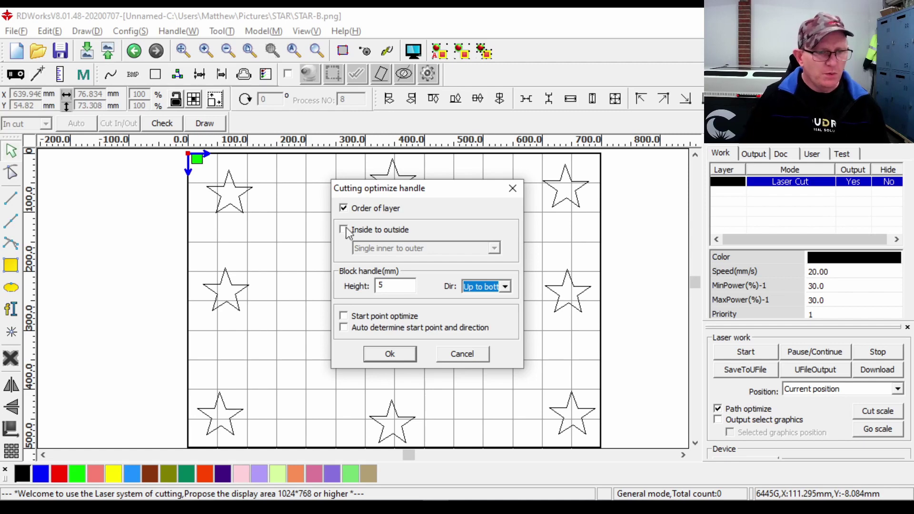
left_click(395, 290)
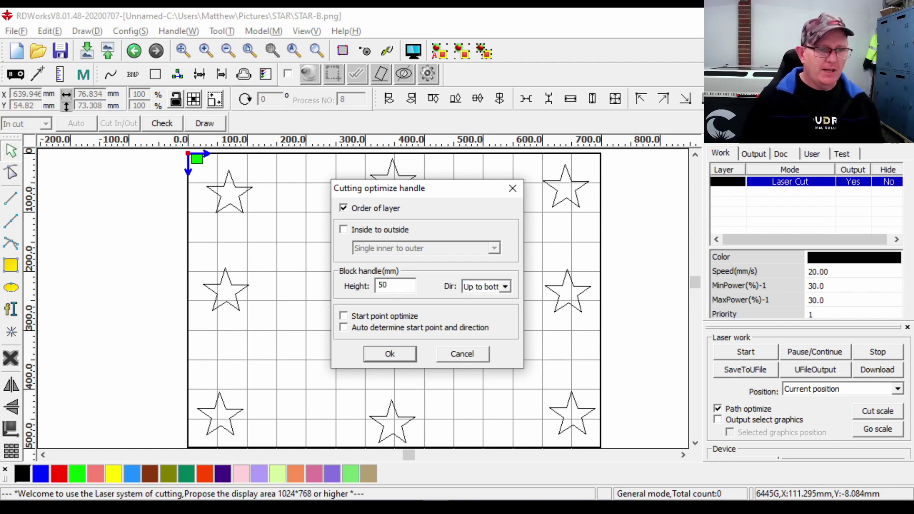
left_click(505, 287)
left_click(508, 291)
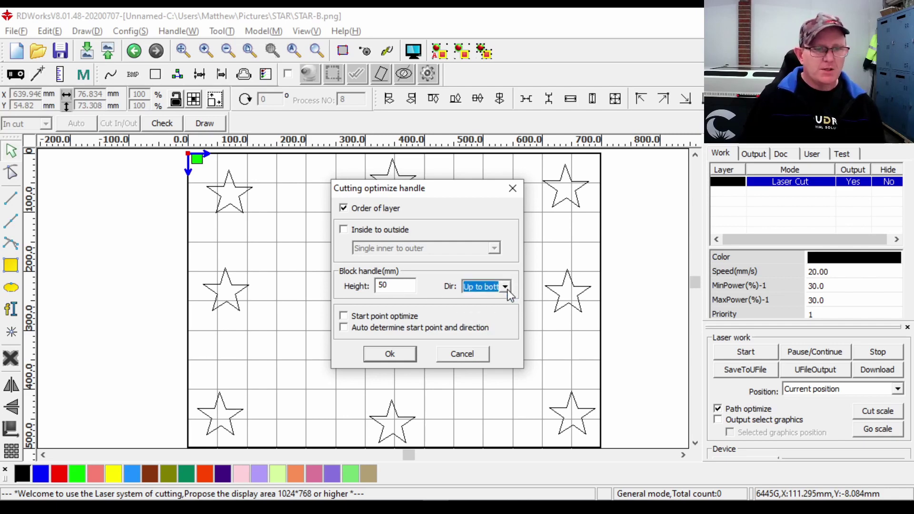
left_click(396, 352)
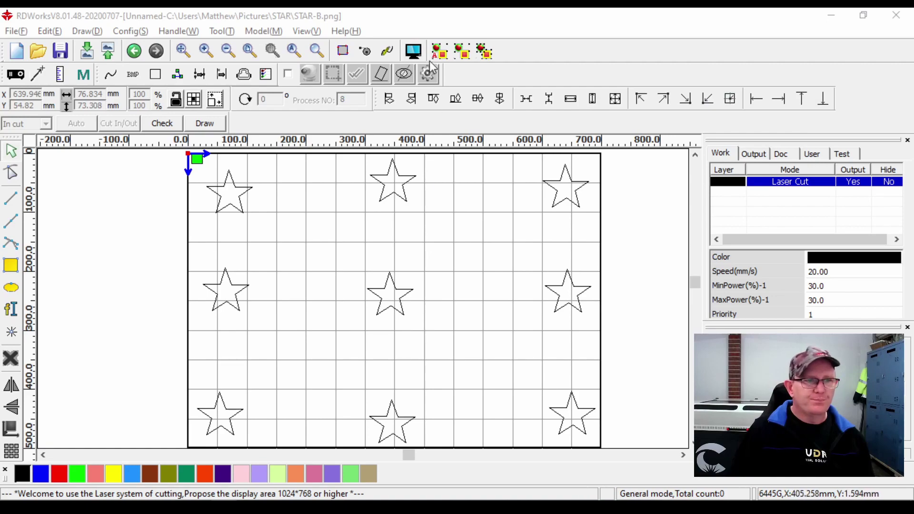
left_click(414, 51)
left_click(726, 298)
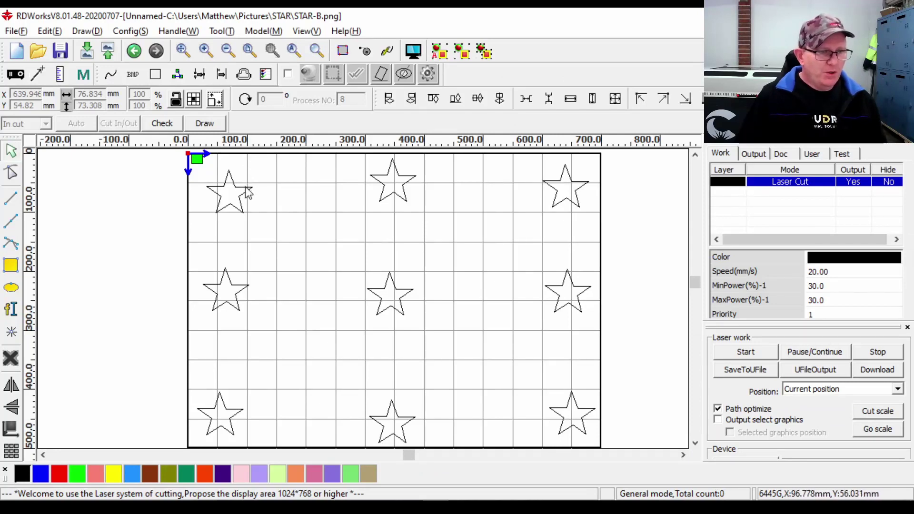
Step: Move the star at the left of the middle row to about X 143, Y 100 mm, and simulate the cut
left_click(234, 290)
left_click_drag(225, 291, 271, 214)
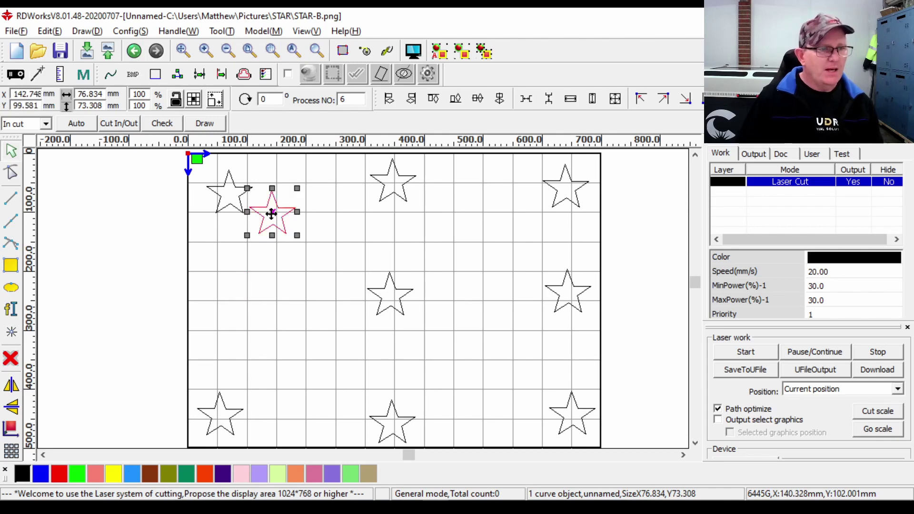
left_click(415, 52)
left_click(730, 295)
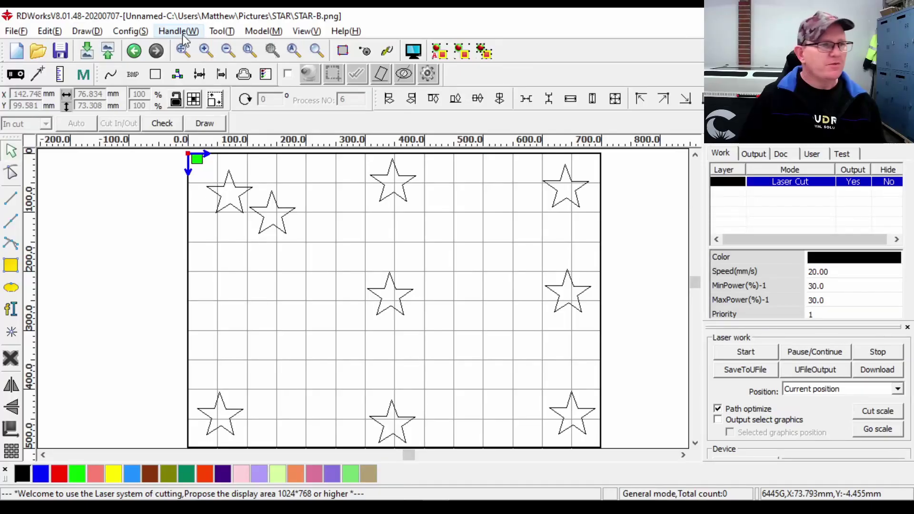
Step: Rerun Cut optimize with the block height set to 100 mm and simulate the new cutting order
left_click(182, 31)
left_click(183, 95)
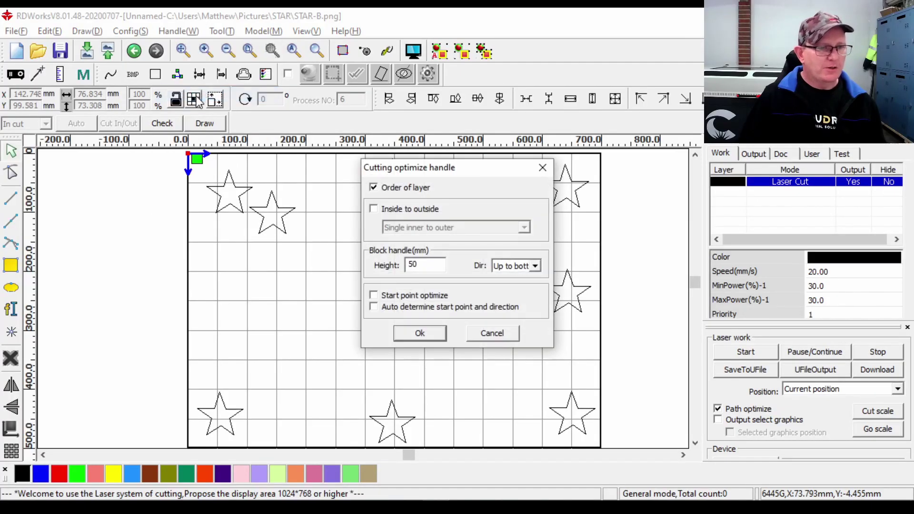
left_click_drag(425, 265, 406, 265)
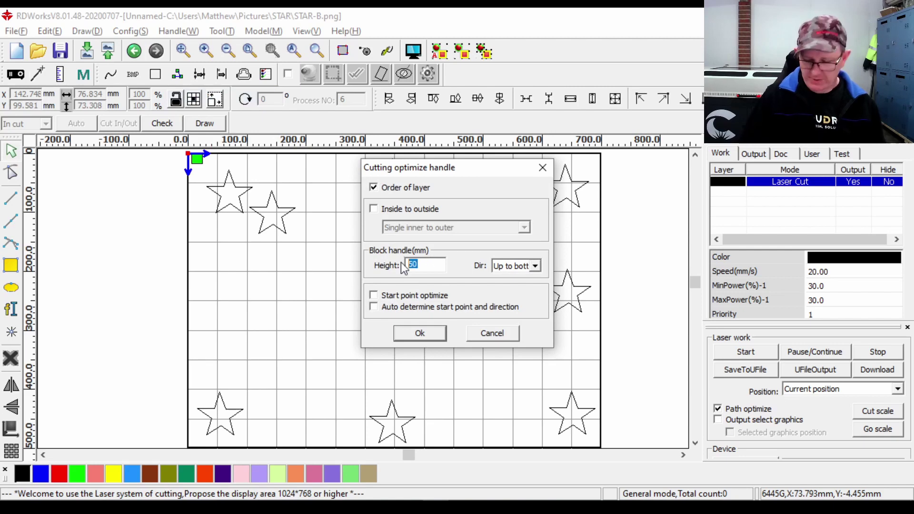
type("100")
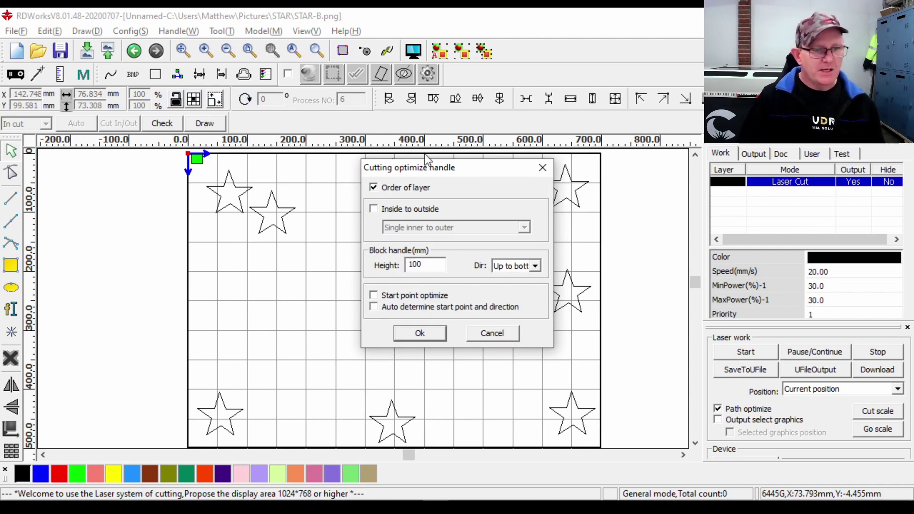
left_click(419, 333)
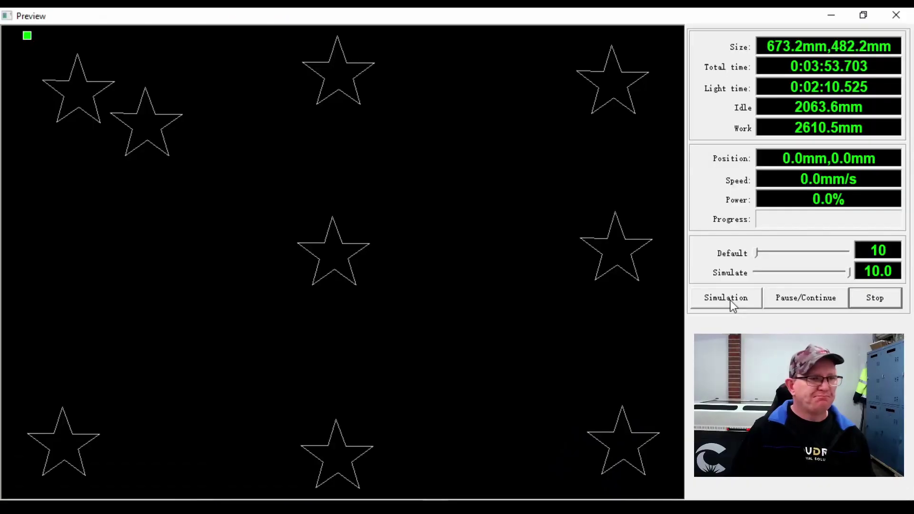
left_click(730, 300)
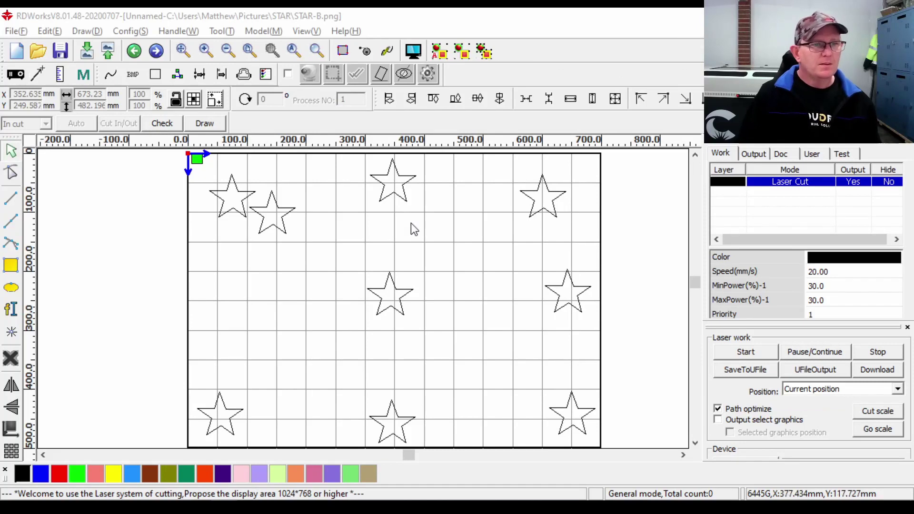
Step: Show the cutting path and move the upper-left star to about X 546, Y 369 mm
left_click(343, 51)
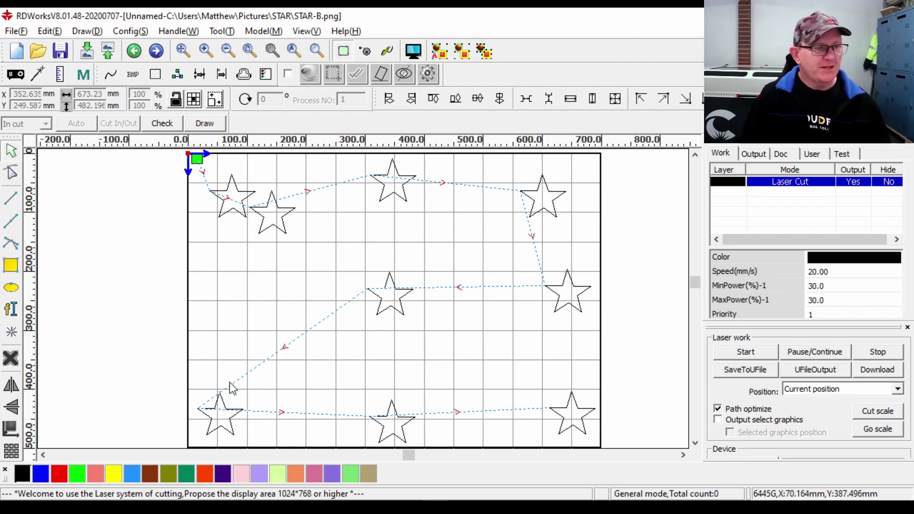
left_click(243, 196)
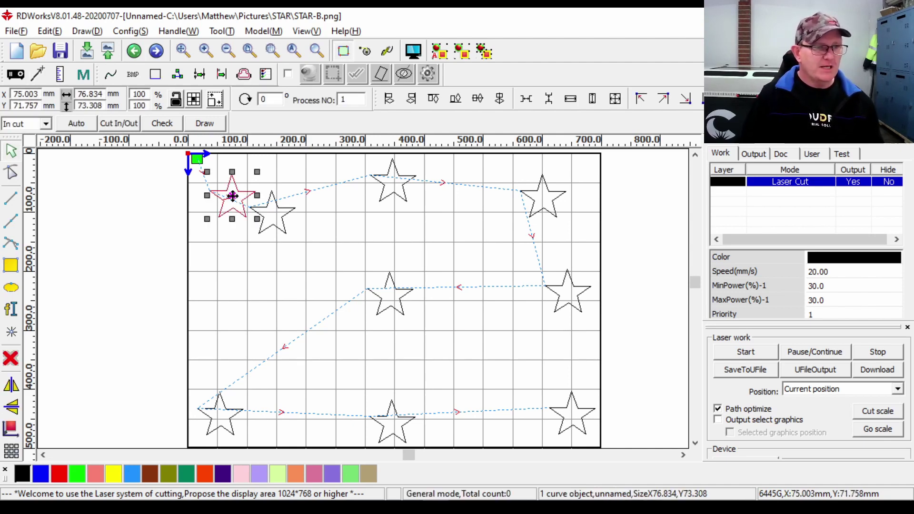
left_click_drag(233, 196, 511, 372)
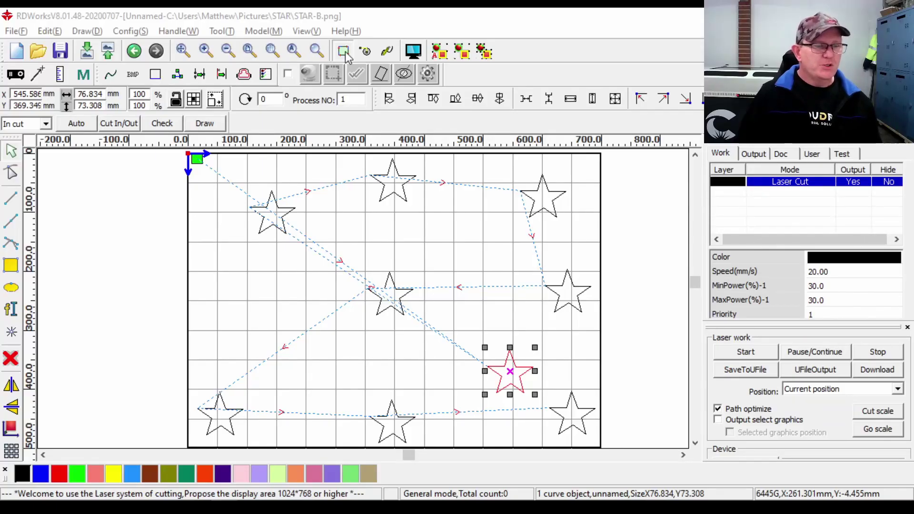
left_click(343, 52)
left_click(344, 51)
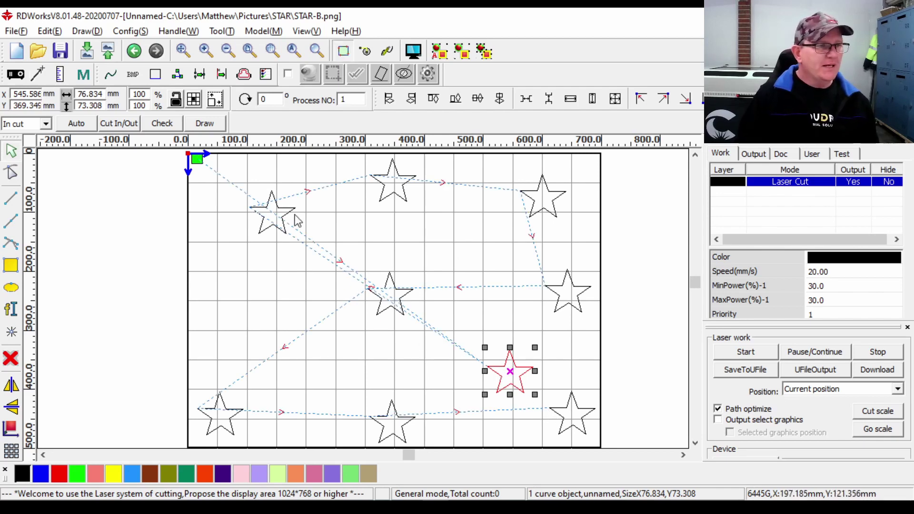
Step: Reapply Cut optimize to the rearranged stars with its current settings and hide the cutting path display
left_click(177, 34)
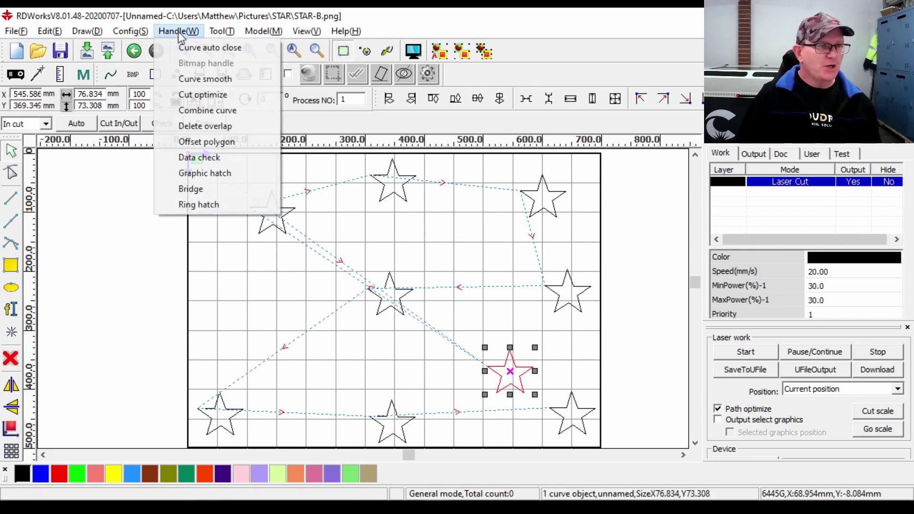
left_click(190, 96)
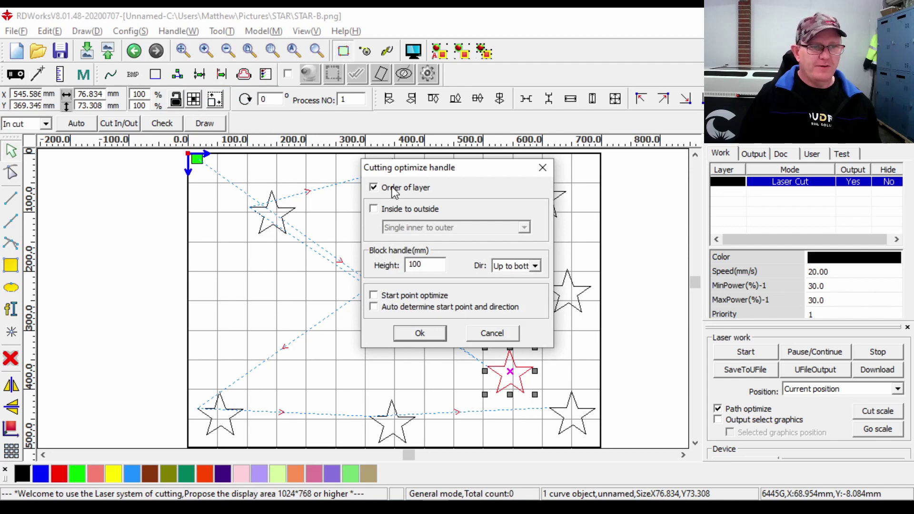
left_click(424, 339)
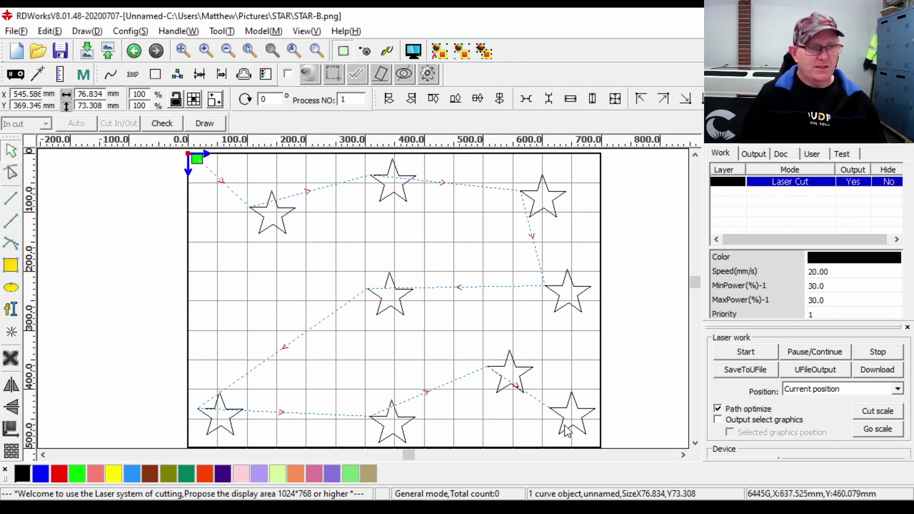
left_click(343, 52)
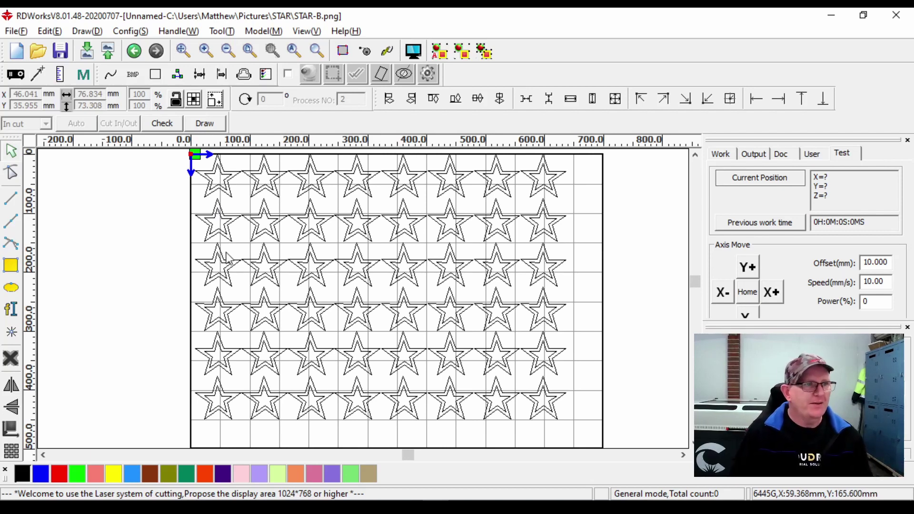
Step: Run Cut optimize on the star grid with a block height of 150 mm and show the resulting cutting path
left_click(178, 31)
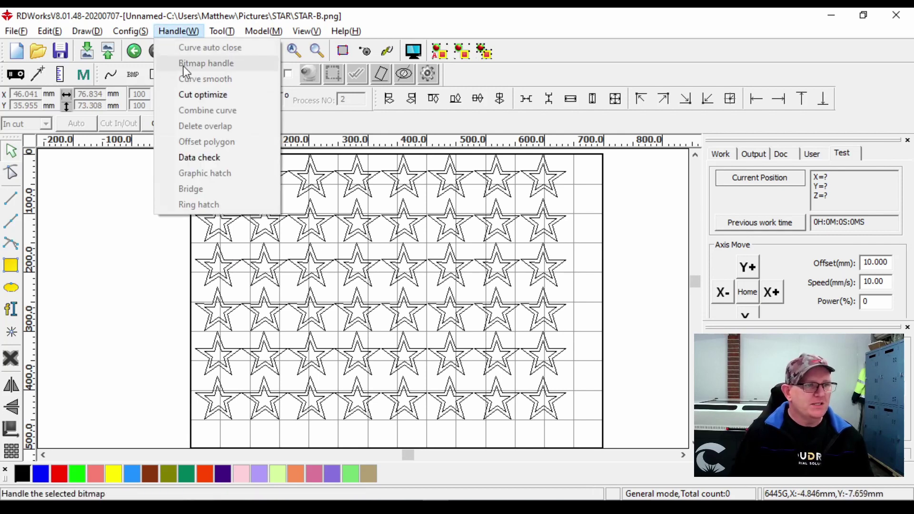
left_click(197, 95)
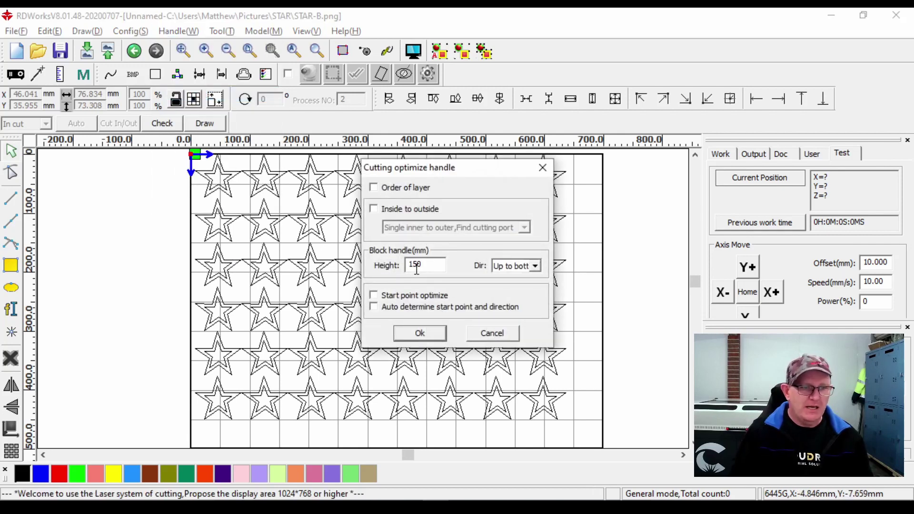
left_click(421, 334)
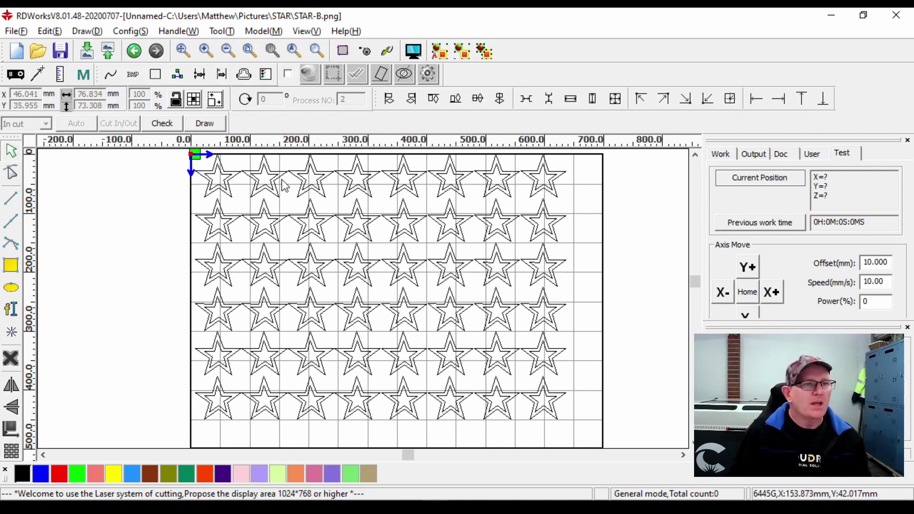
left_click(342, 51)
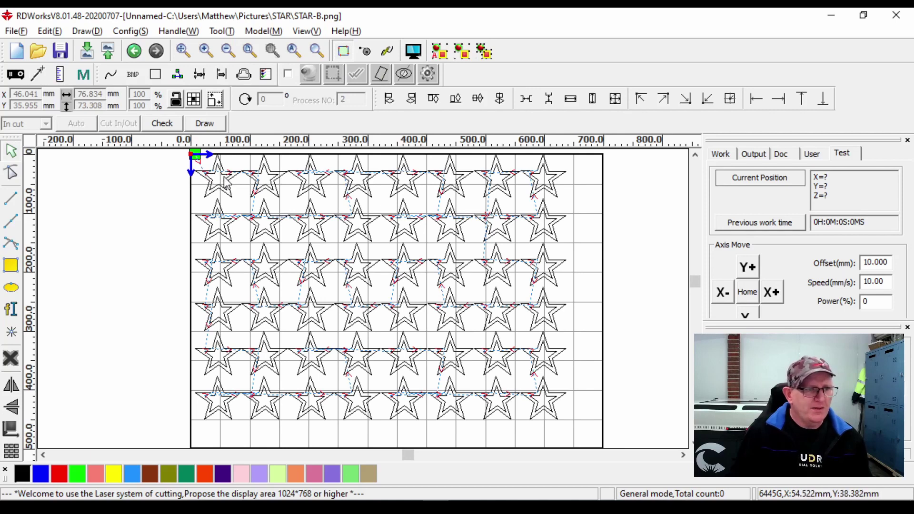
scroll(224, 182, "up", 3)
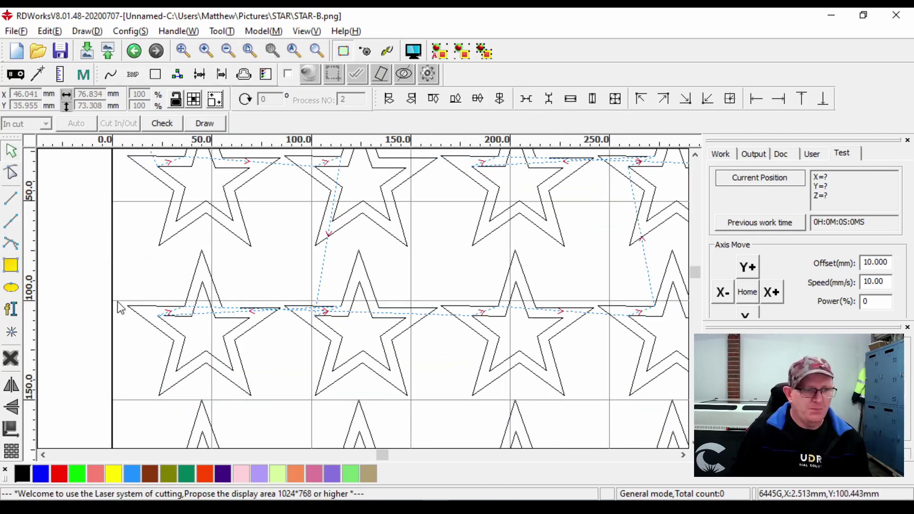
scroll(329, 233, "down", 4)
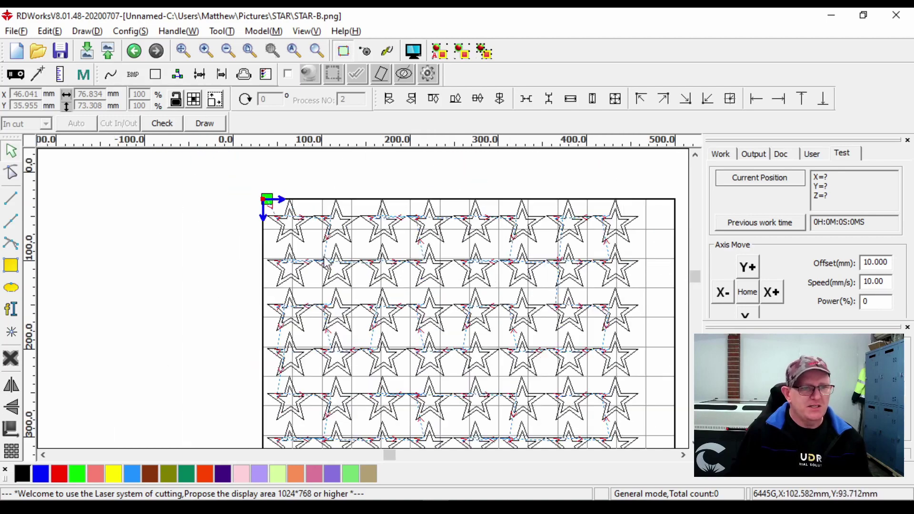
Step: Simulate the cutting order of the star grid in the preview, then close it
left_click(406, 77)
left_click(722, 293)
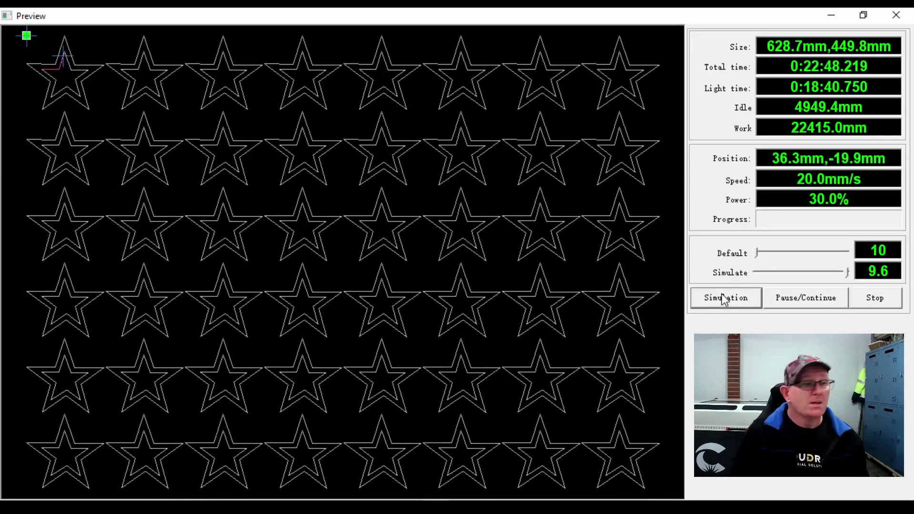
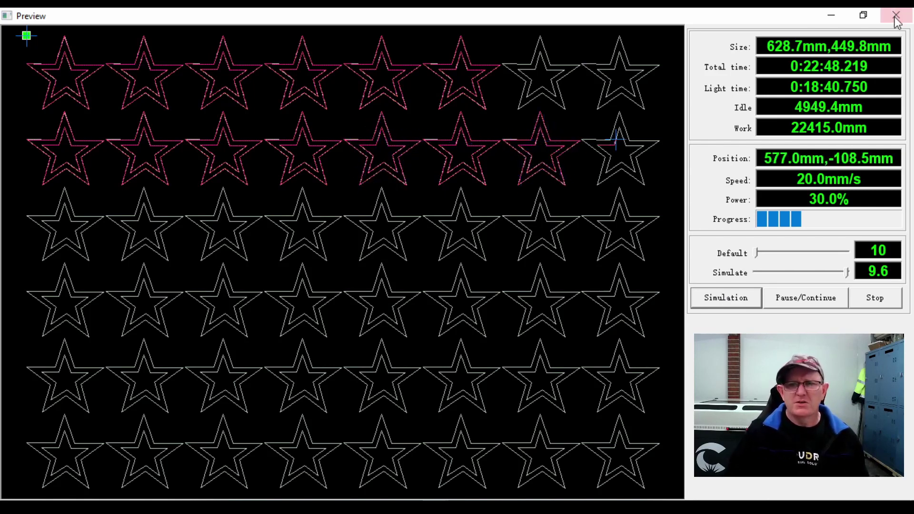
left_click(897, 15)
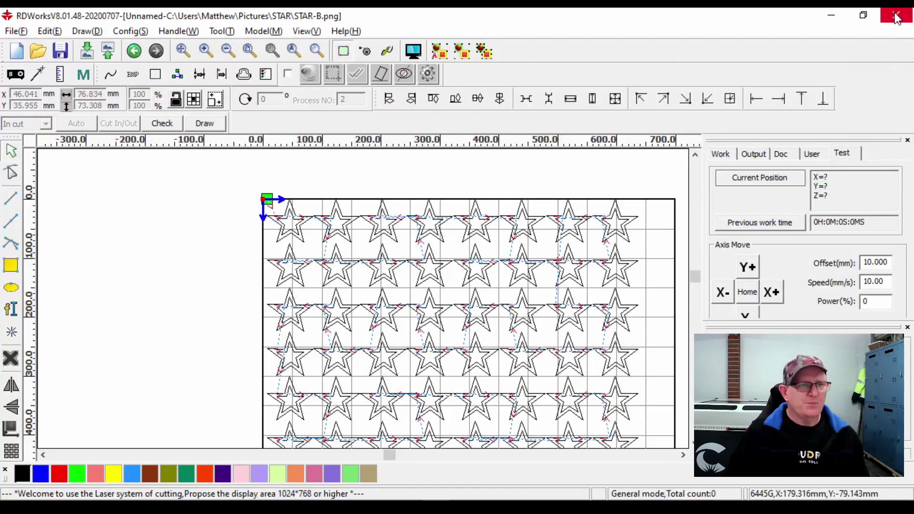
Step: Rerun Cut optimize on the star grid with a smaller block height and simulate the new cutting order
left_click(178, 31)
left_click(191, 90)
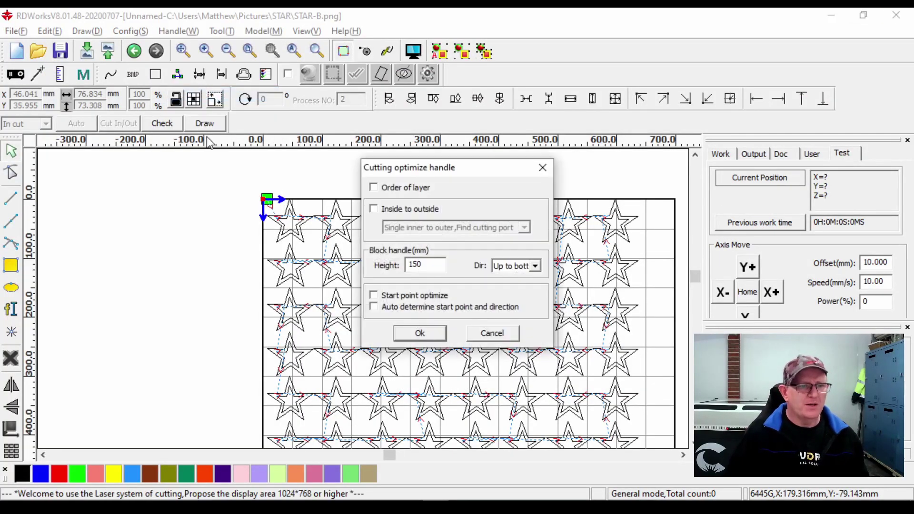
left_click_drag(429, 265, 408, 265)
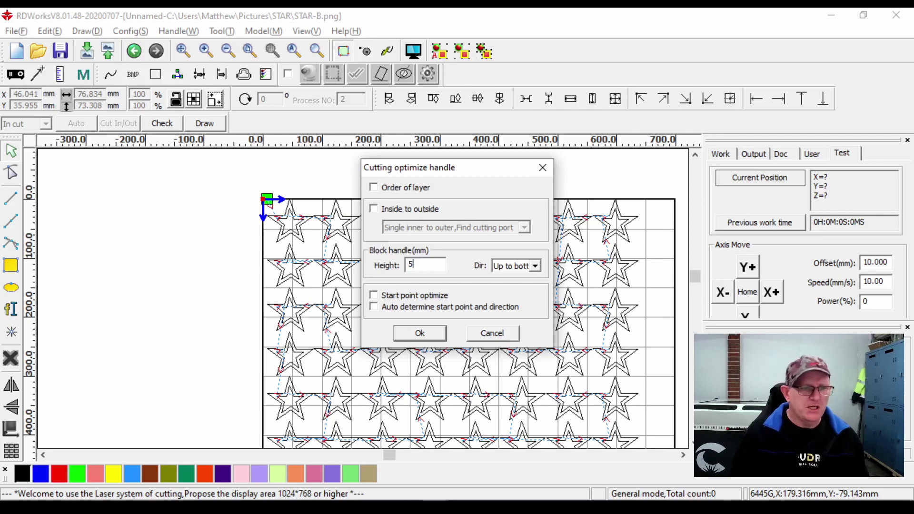
left_click(420, 333)
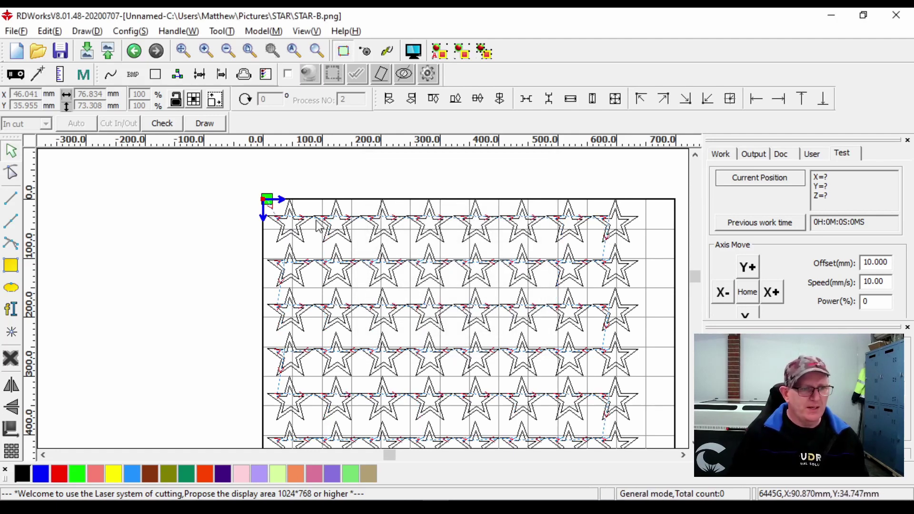
scroll(317, 225, "up", 2)
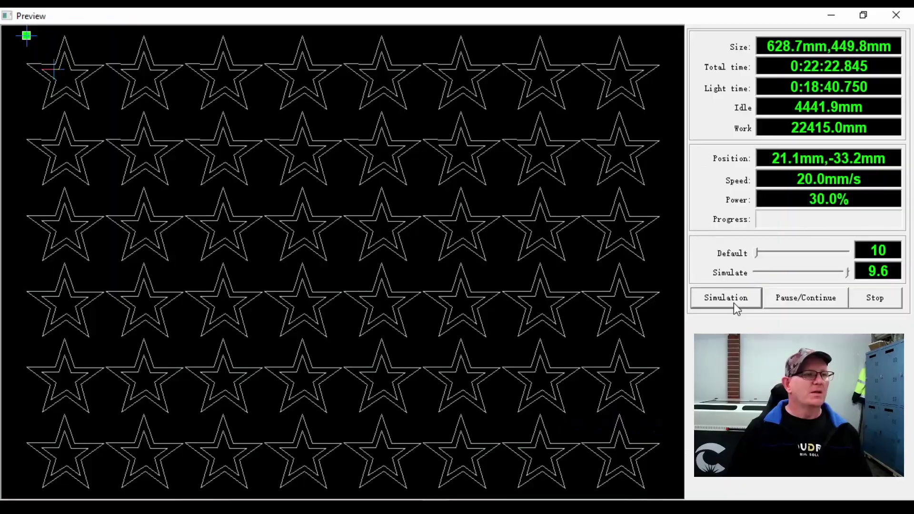
left_click(734, 303)
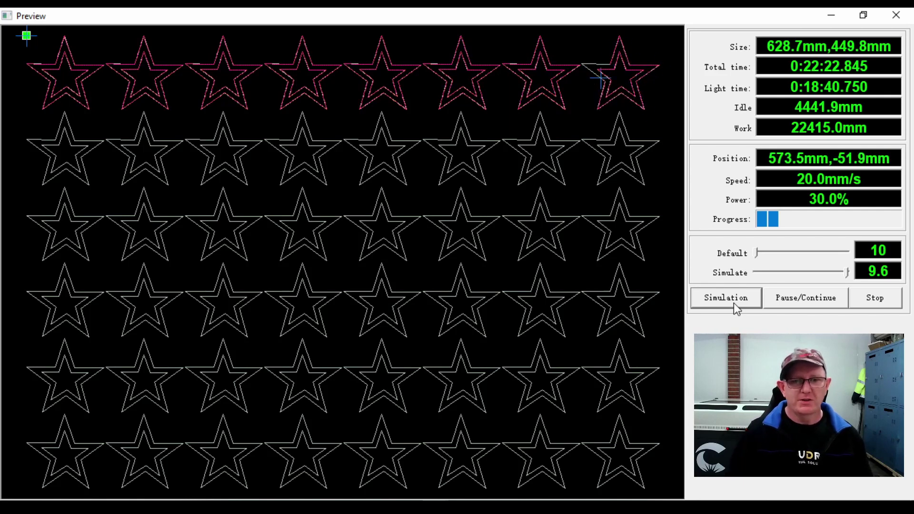
left_click(897, 15)
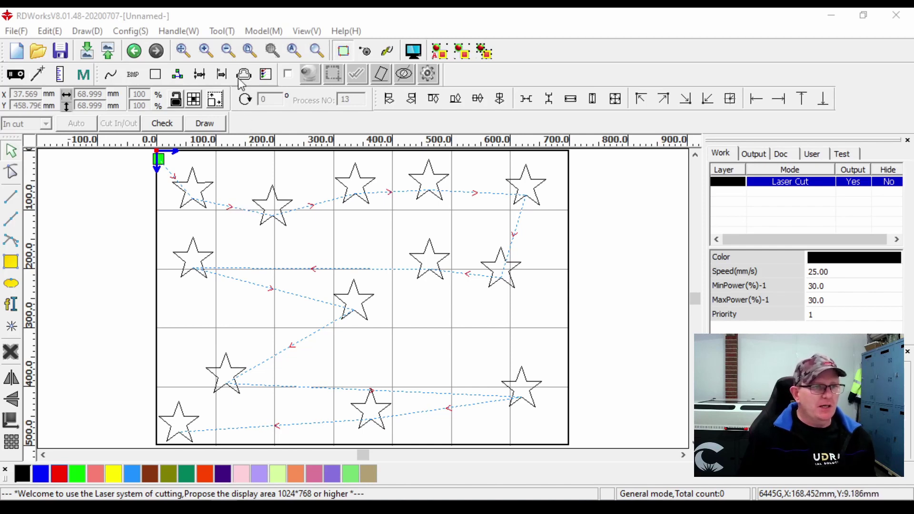
Step: Run Cut optimize on the scattered black stars with the block direction set to Left to right
left_click(176, 31)
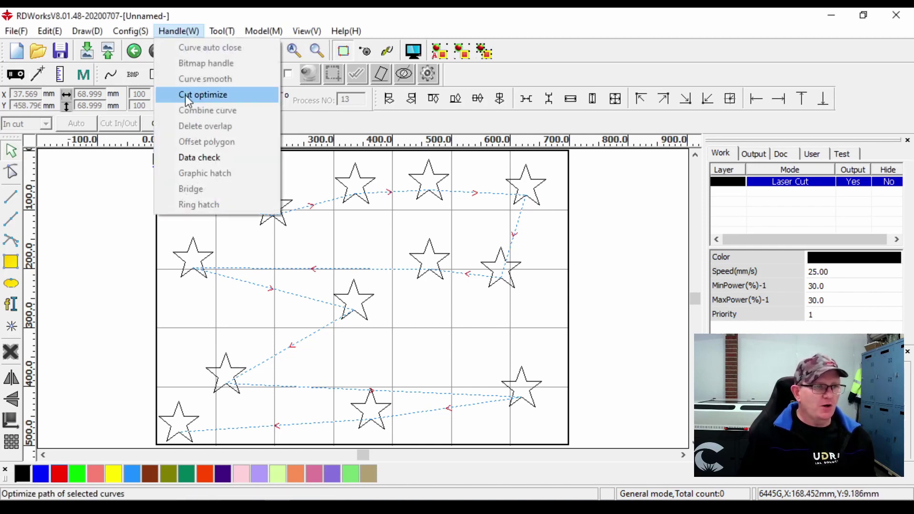
left_click(185, 95)
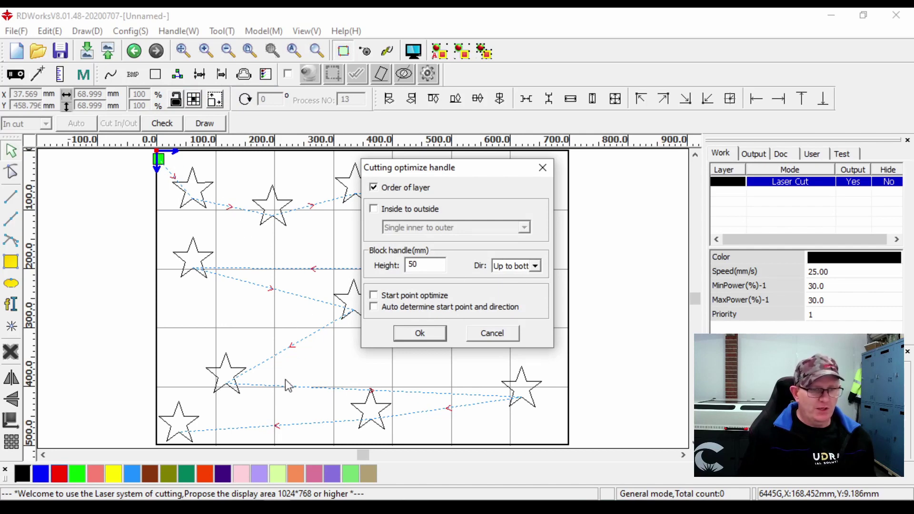
left_click(523, 271)
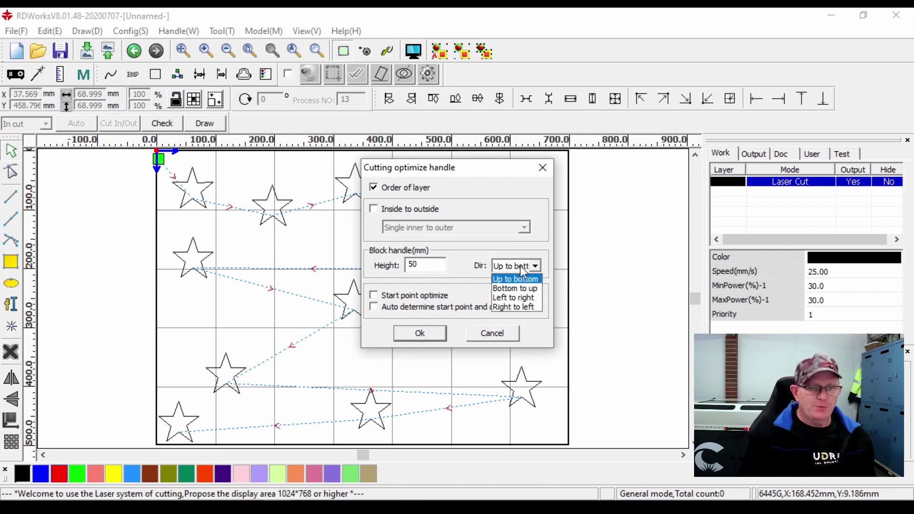
left_click(517, 298)
left_click(419, 333)
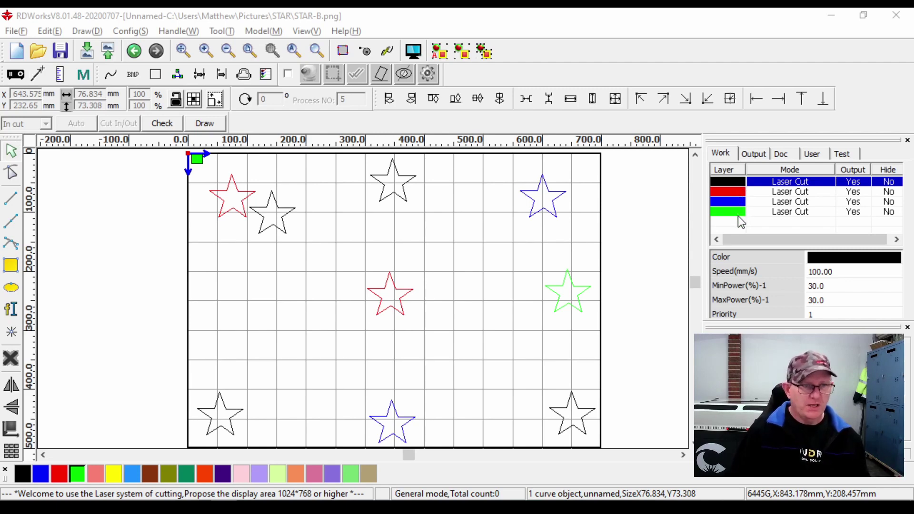
Step: Show the cutting path of the coloured stars and run Cut optimize with Order of layer enabled
left_click(343, 51)
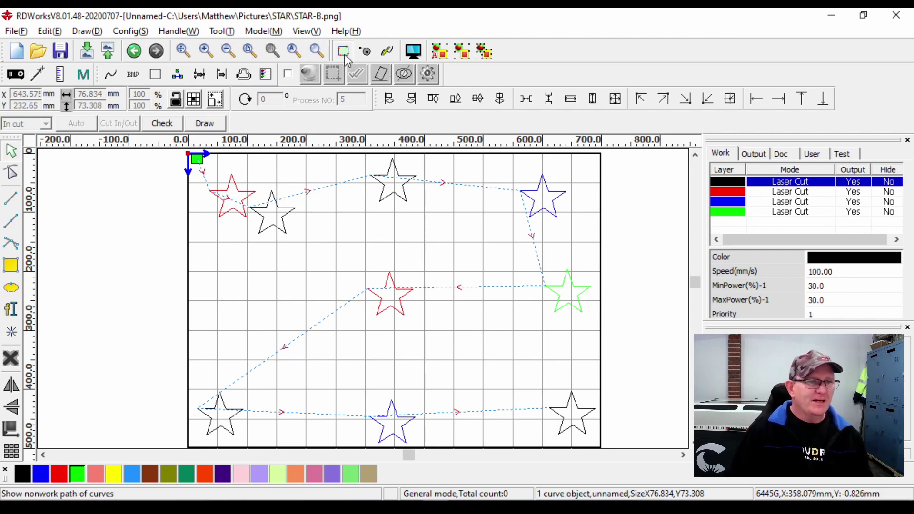
left_click(166, 33)
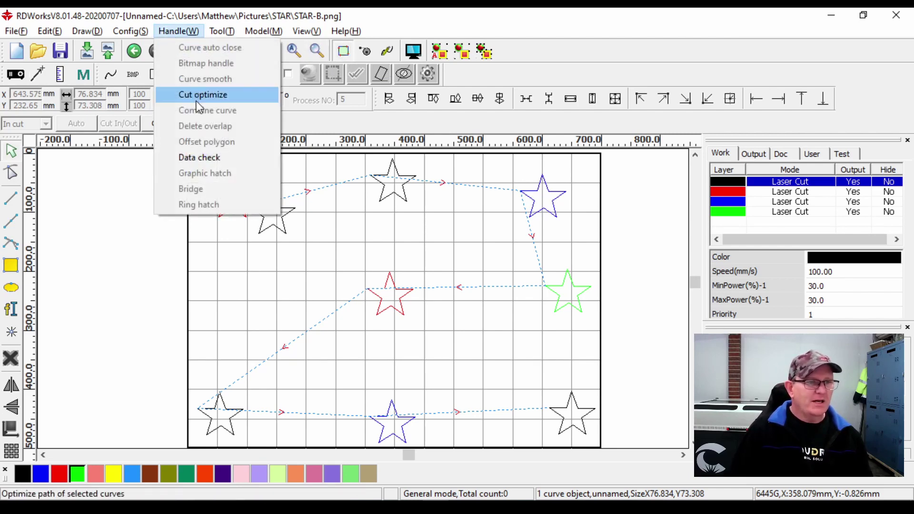
left_click(196, 94)
left_click(383, 192)
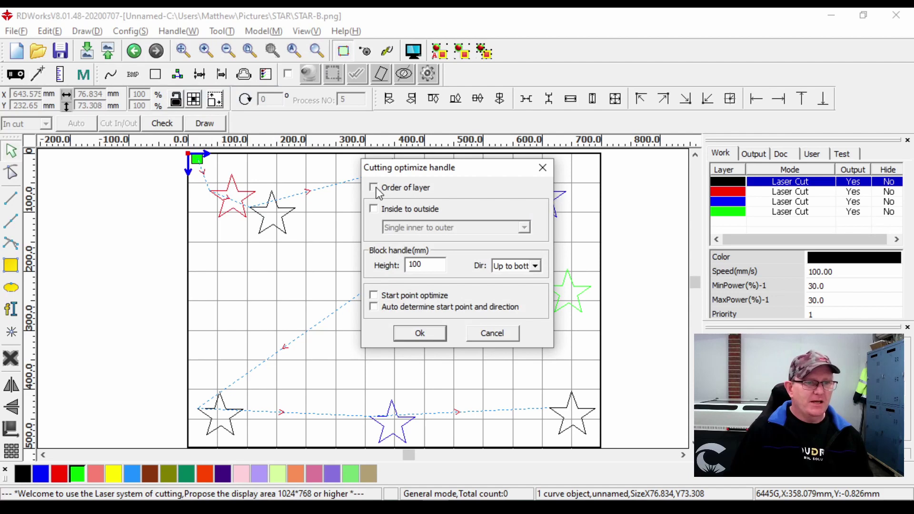
left_click(420, 335)
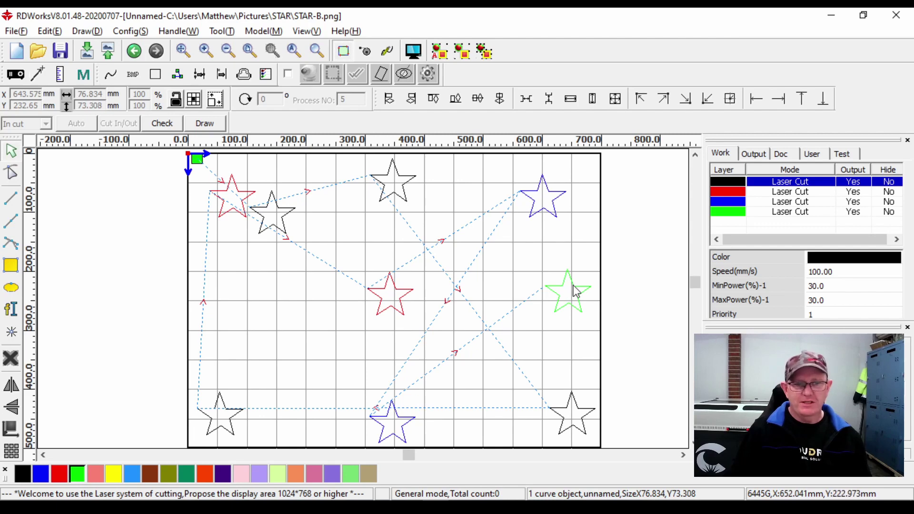
Step: Simulate the layer-ordered cut of the coloured stars and close the preview
left_click(419, 54)
left_click(732, 298)
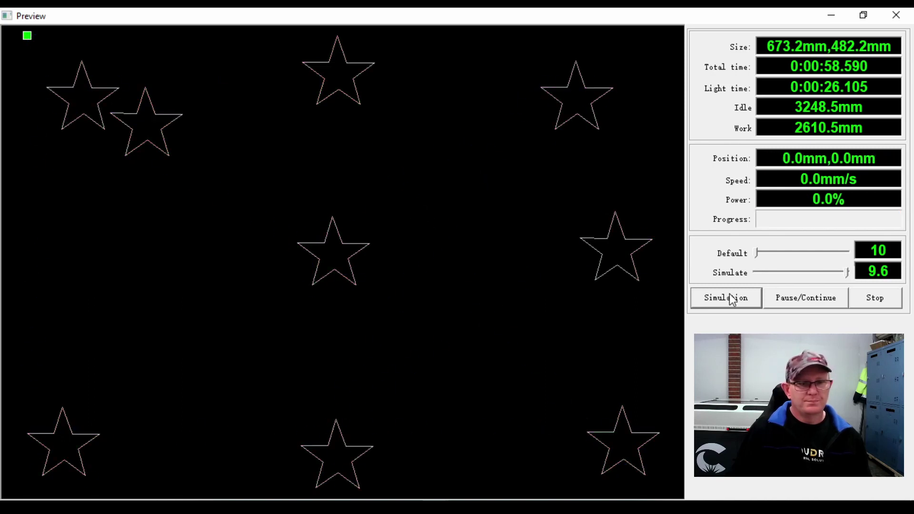
key("Escape")
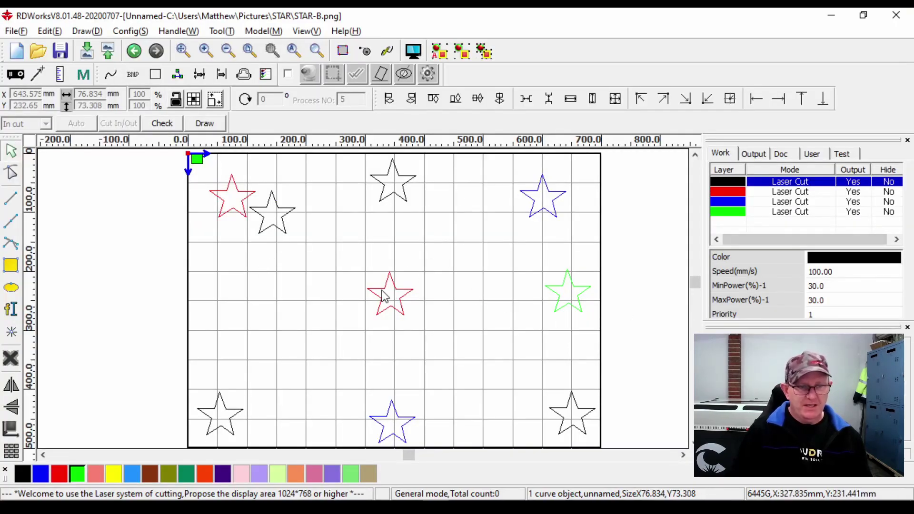
Step: Rerun Cut optimize on the coloured stars with Order of layer off and a 100 mm block height, and simulate the cut
left_click(173, 32)
left_click(194, 98)
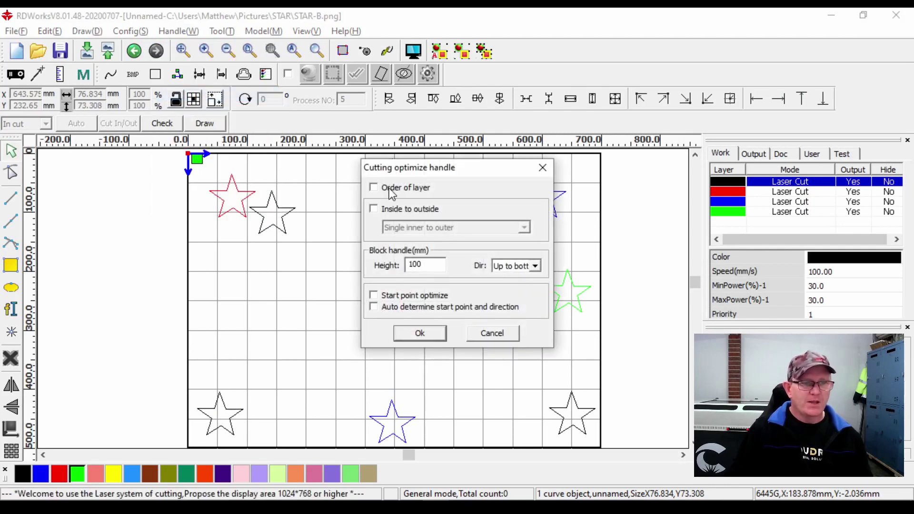
left_click(421, 333)
left_click(412, 52)
left_click(725, 296)
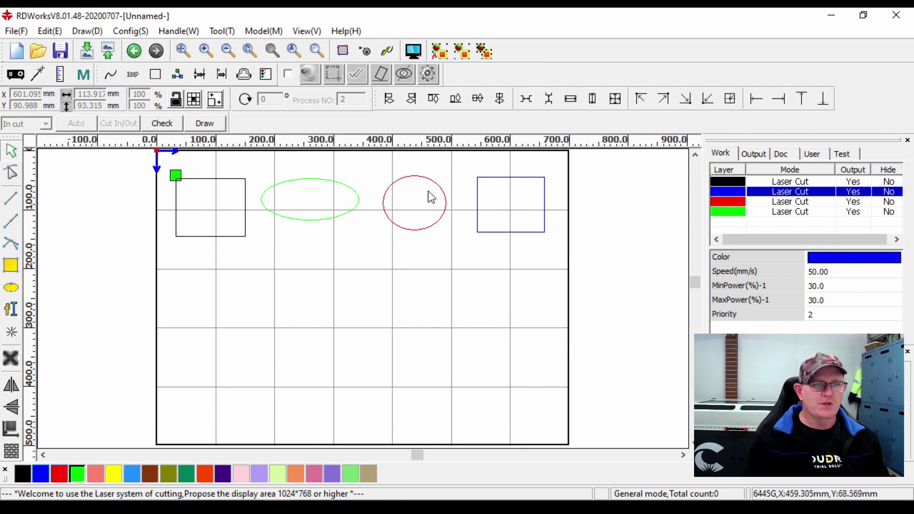
Step: Simulate the cut of the two rectangles, ellipse and circle, and close the preview
left_click(412, 53)
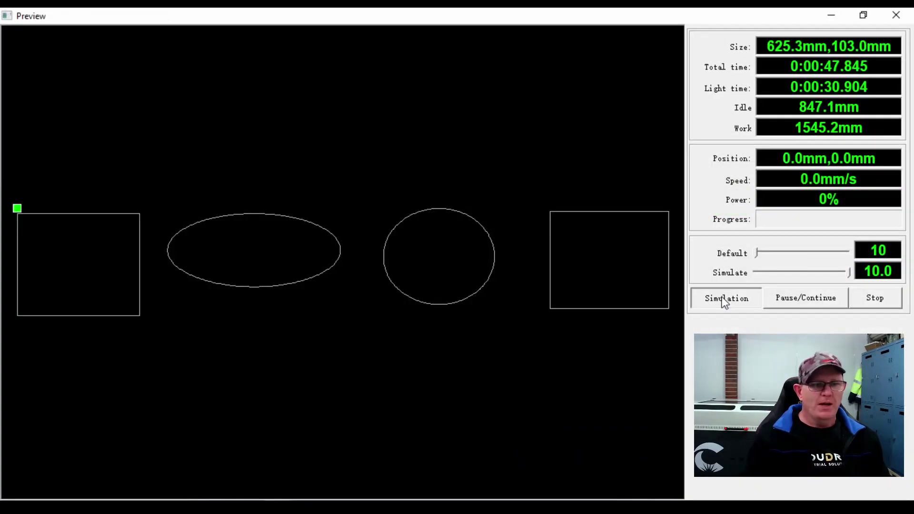
left_click(723, 298)
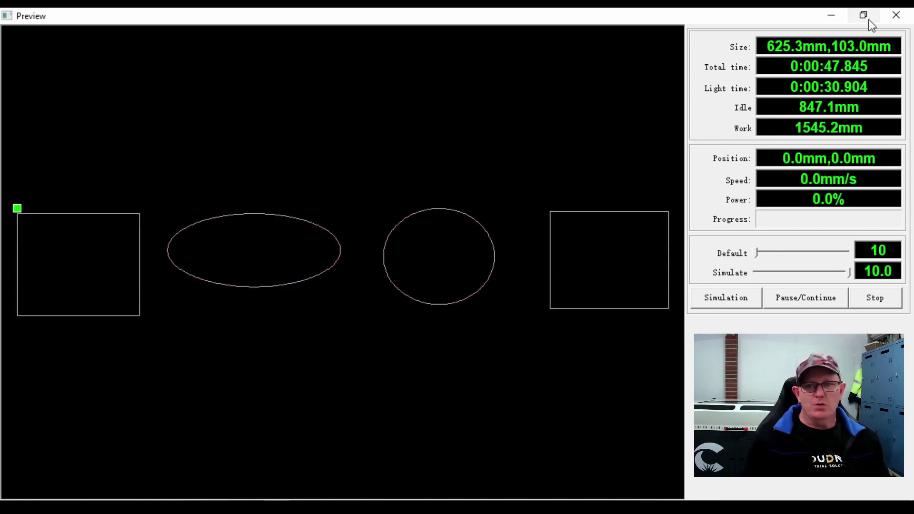
left_click(895, 19)
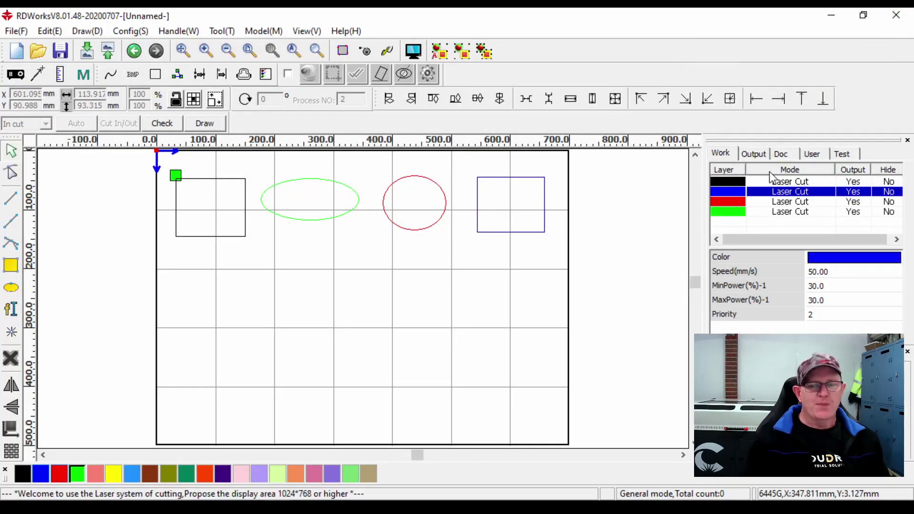
Step: Set the green layer's priority to 2 so the ellipse is cut right after the black rectangle
left_click(788, 183)
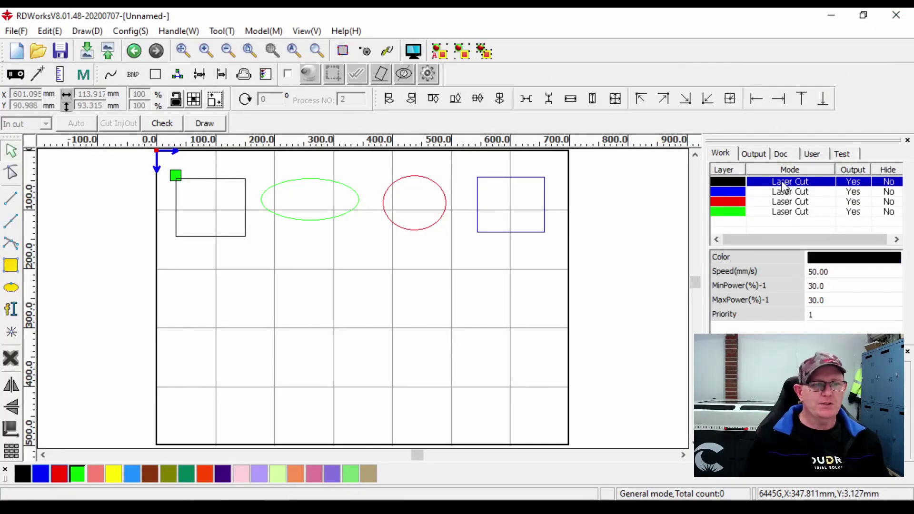
left_click(787, 215)
left_click(824, 313)
key("BackSpace")
type("2")
key("Return")
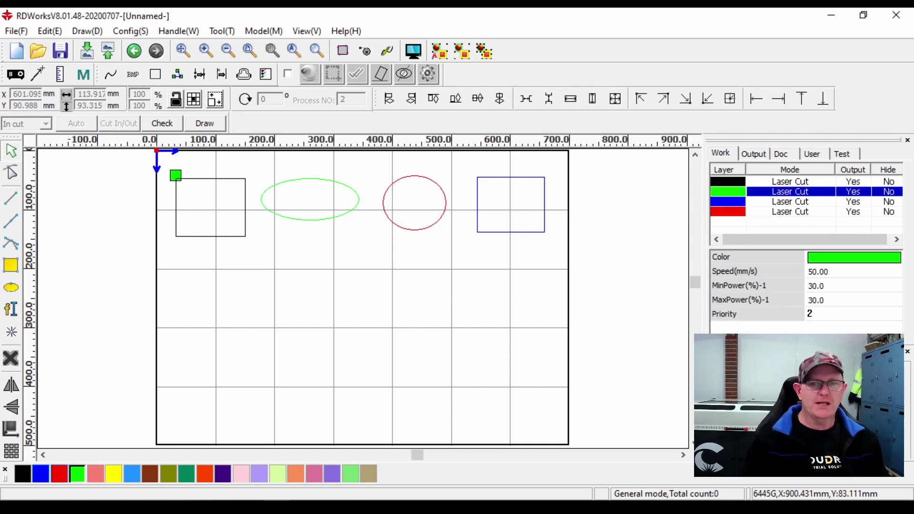
Step: Set the red layer's priority to 3 and select the blue layer to check its priority
left_click(787, 211)
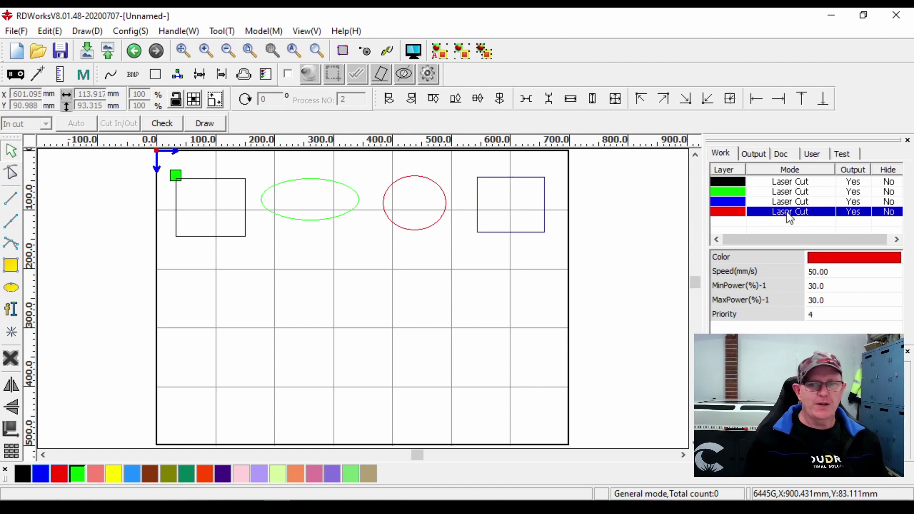
left_click(819, 313)
type("3")
key("Return")
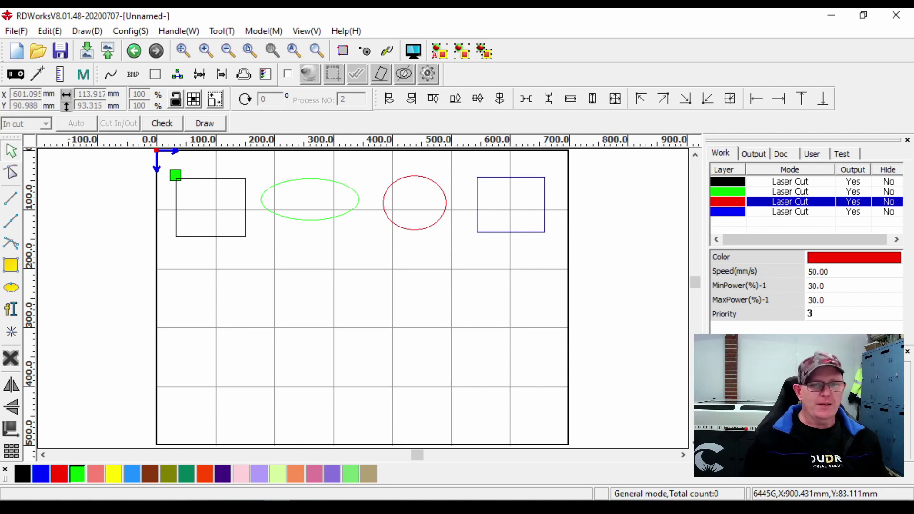
left_click(808, 213)
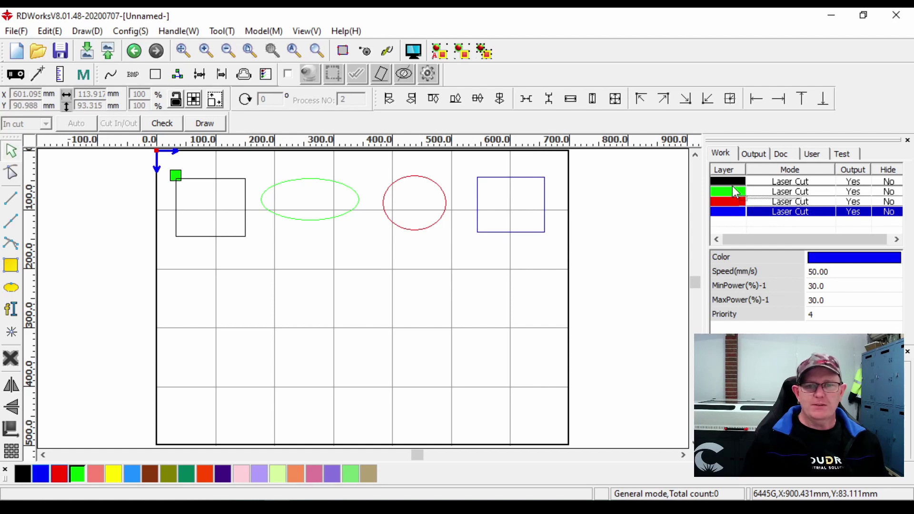
Step: Reorder the layer list so blue comes directly after black, and check the priorities of the blue and green layers
left_click_drag(737, 206, 737, 188)
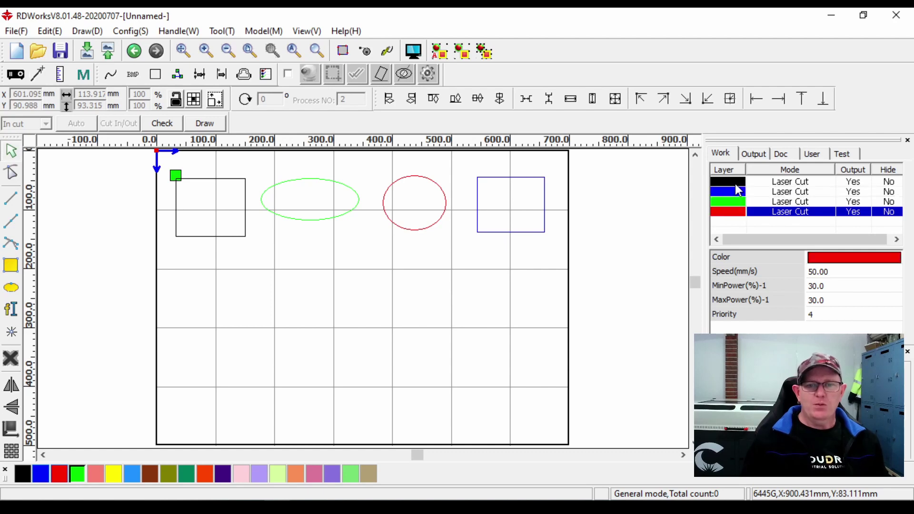
left_click(782, 193)
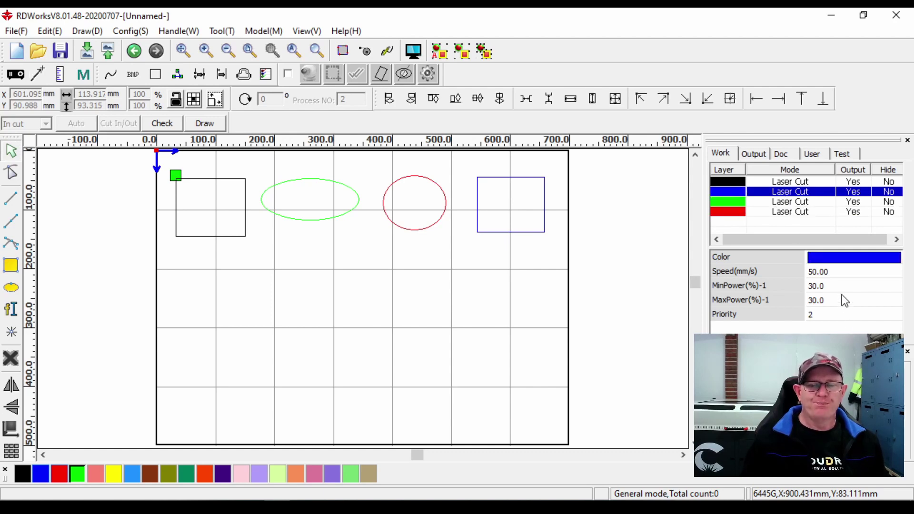
left_click(756, 205)
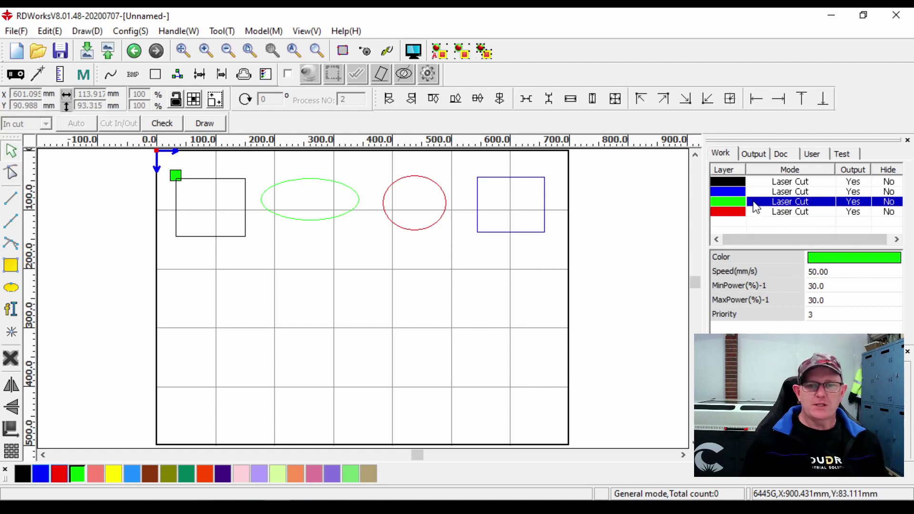
Step: Move the green layer back above the blue layer, and set the blue layer's priority to 4
left_click_drag(756, 206, 753, 190)
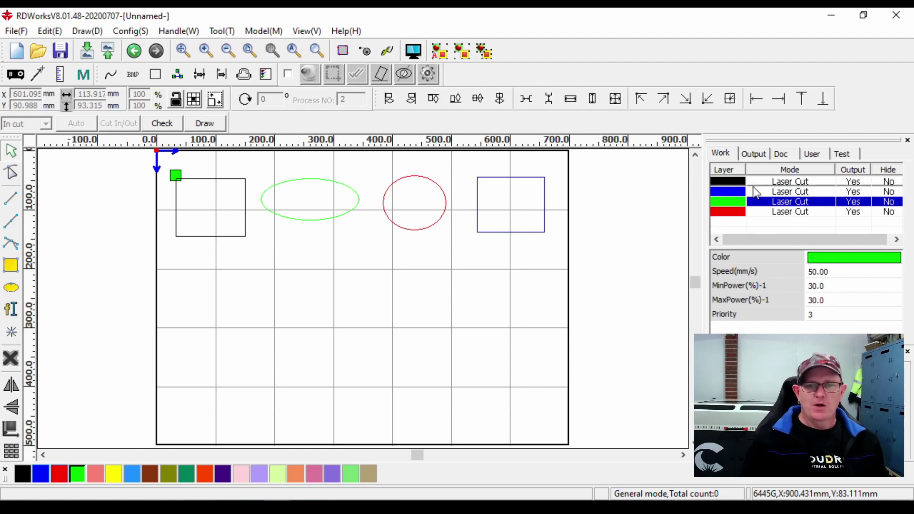
left_click(759, 200)
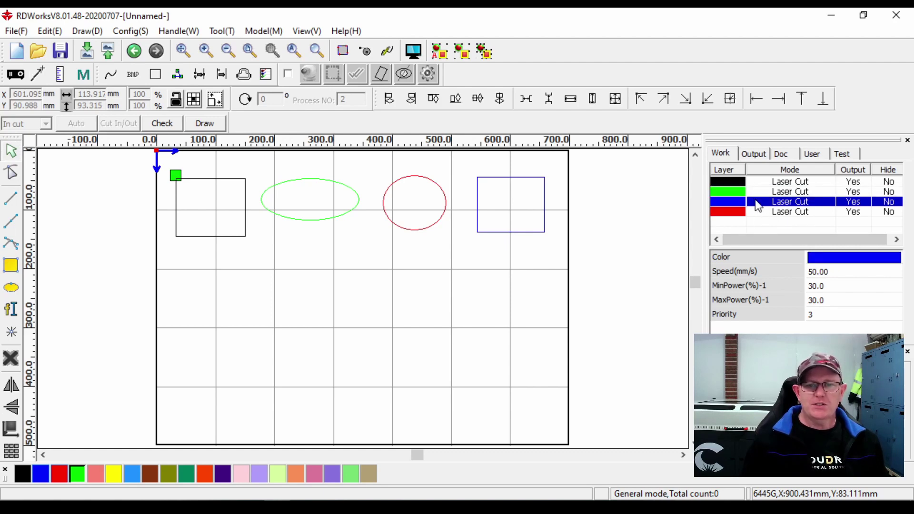
left_click(828, 314)
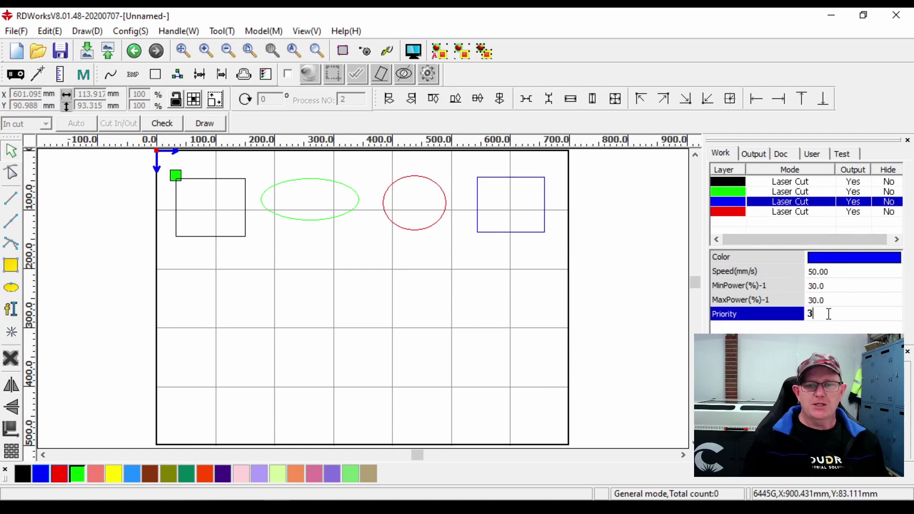
key("BackSpace")
type("4")
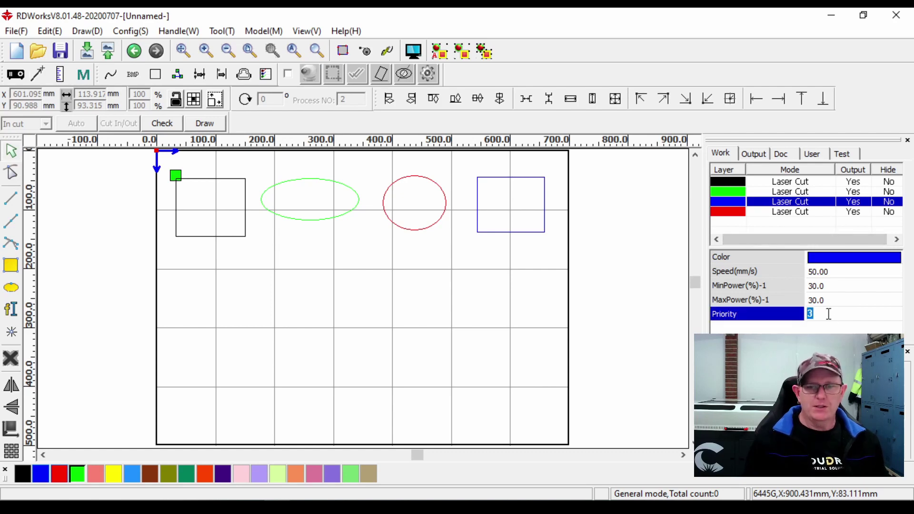
key("Return")
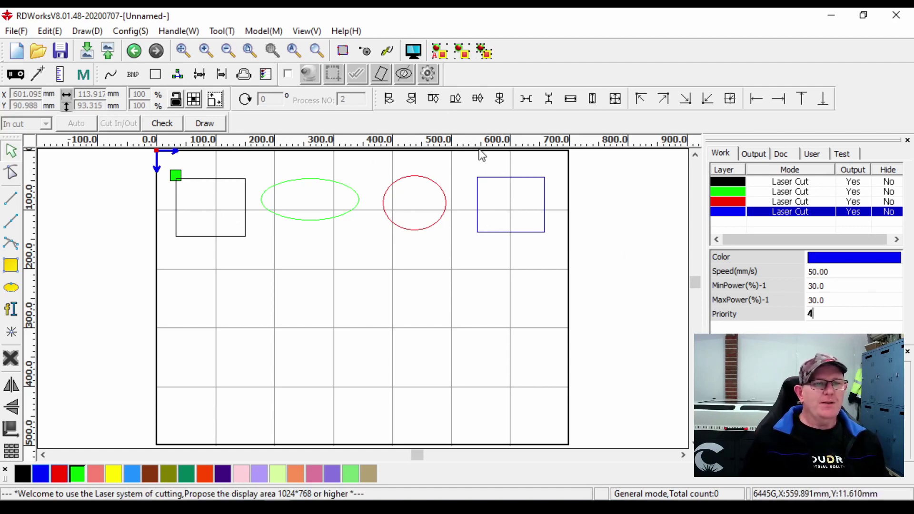
Step: Simulate the cut of the four shapes to check the layer priority order, stop it and close the preview
left_click(413, 52)
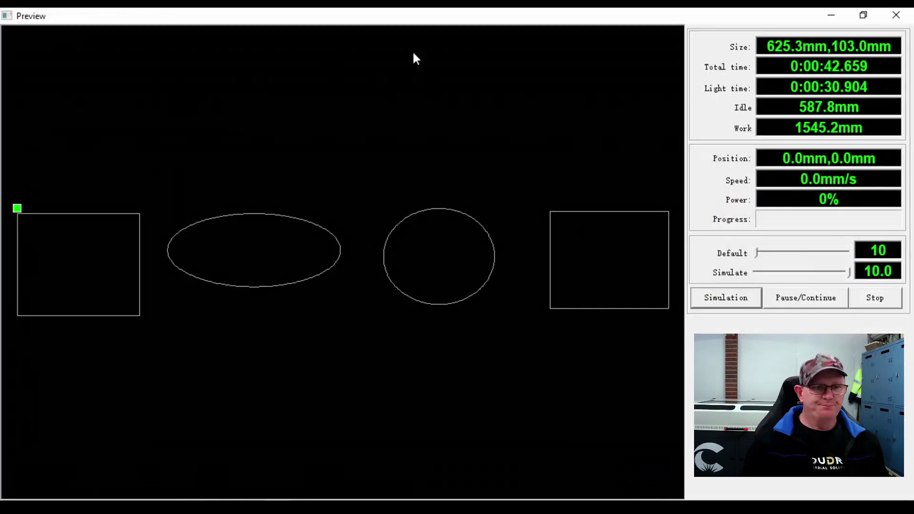
left_click(723, 302)
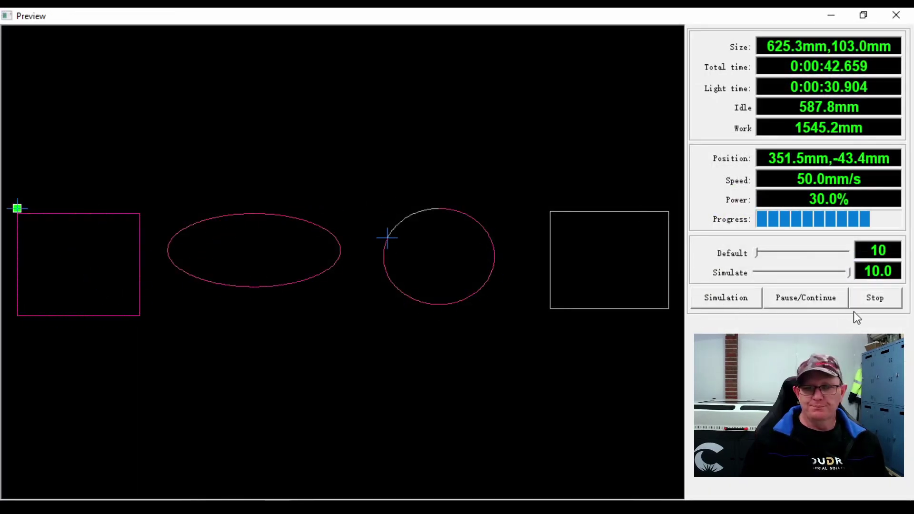
left_click(879, 302)
key("Escape")
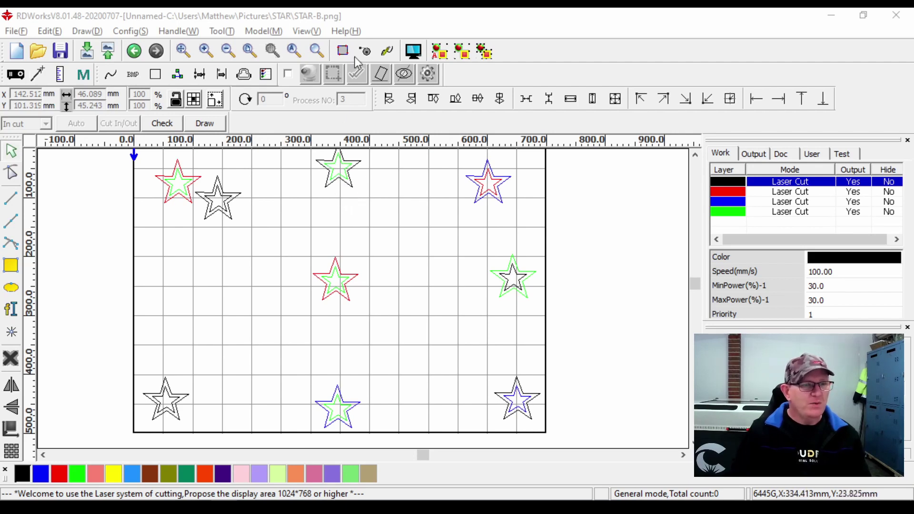
Step: Simulate the cut of the coloured stars in the STAR-B drawing and close the preview
left_click(412, 52)
left_click(744, 303)
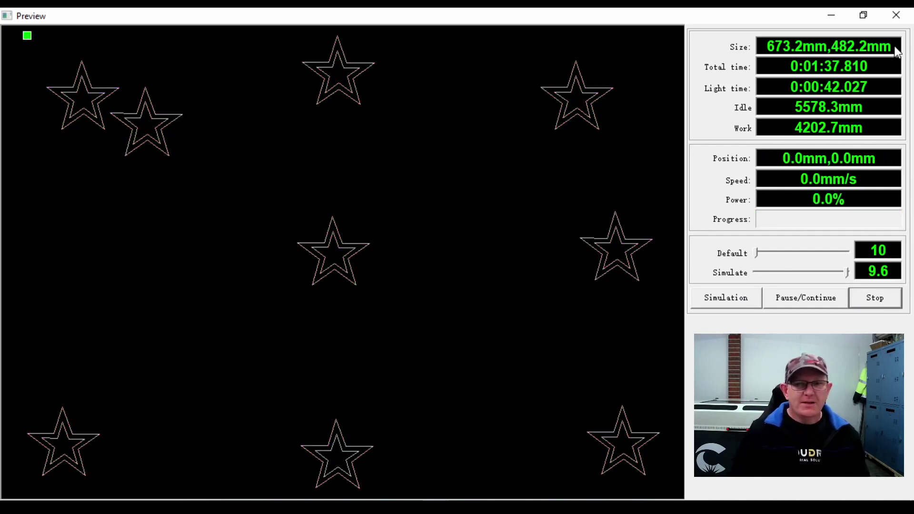
left_click(897, 15)
Step: Run Cut optimize on the stars with Order of layer and Inside to outside (Single inner to outer) both on
left_click(184, 34)
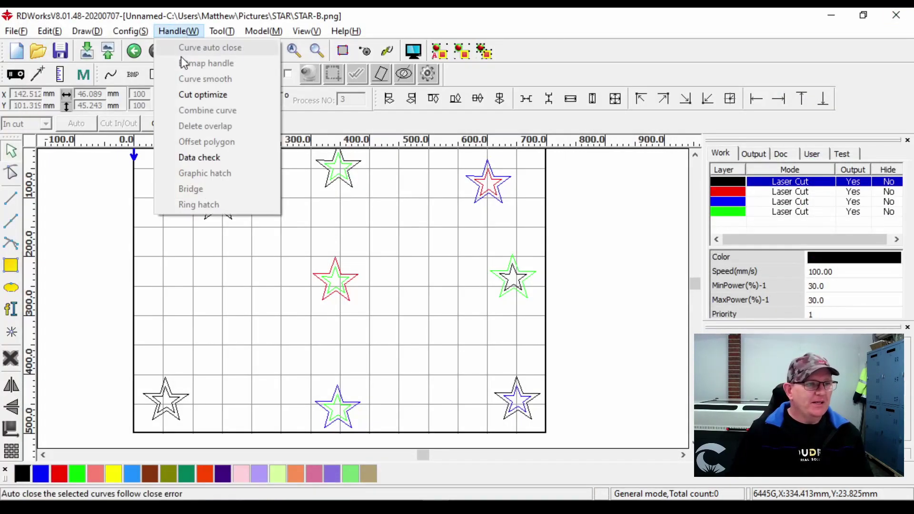
left_click(199, 93)
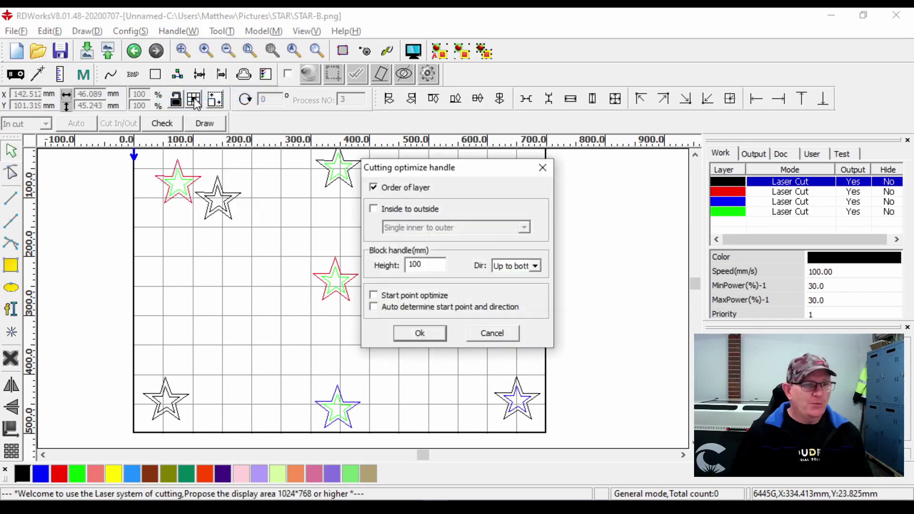
left_click(393, 210)
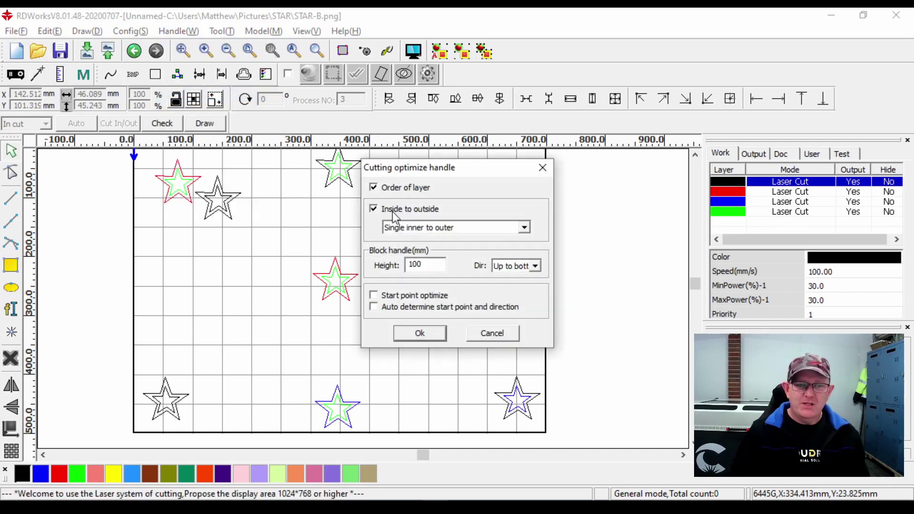
left_click(421, 334)
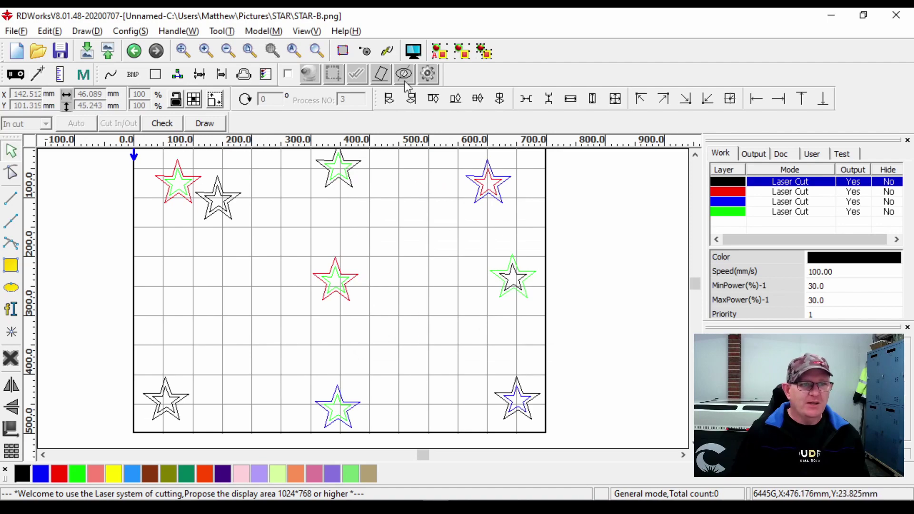
Step: Simulate the stars' cutting order by layer with Inside to outside on, stop it partway and close the preview
left_click(413, 51)
left_click(724, 298)
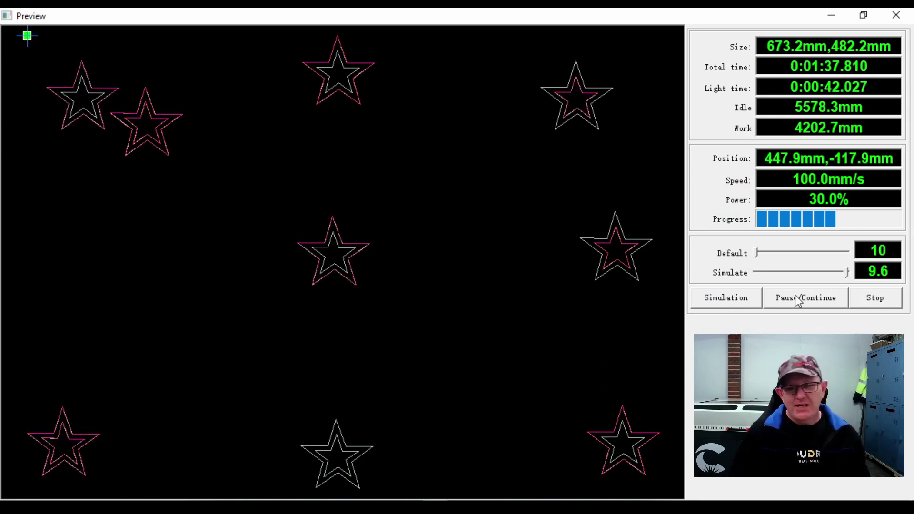
left_click(864, 300)
left_click(906, 15)
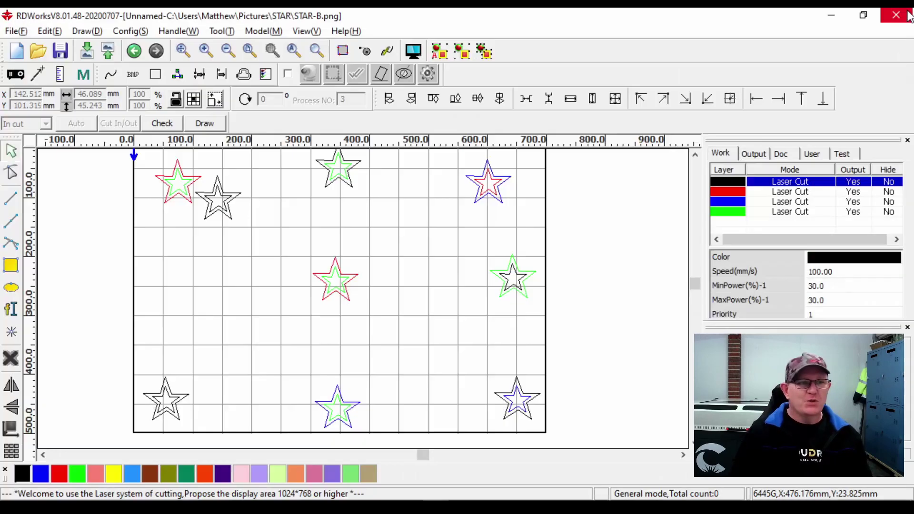
Step: Rerun Cut optimize on the stars with Order of layer off and Inside to outside on
left_click(180, 31)
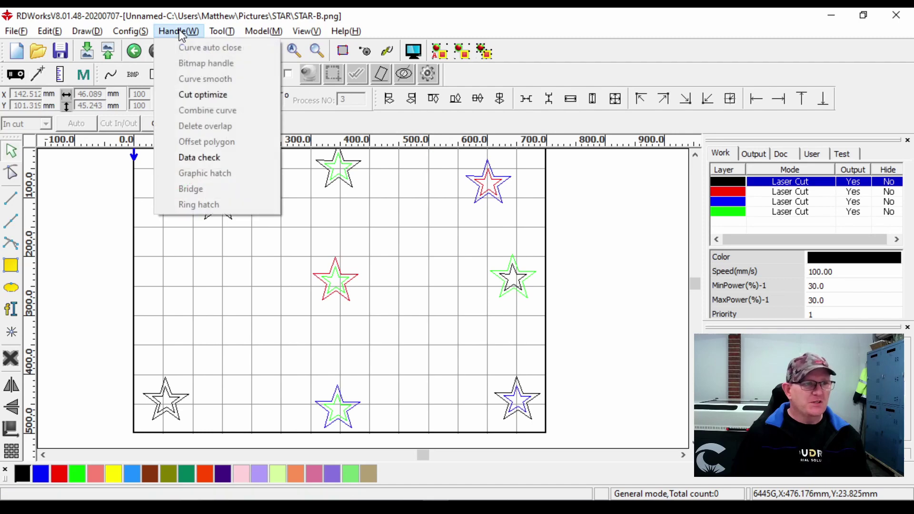
left_click(200, 94)
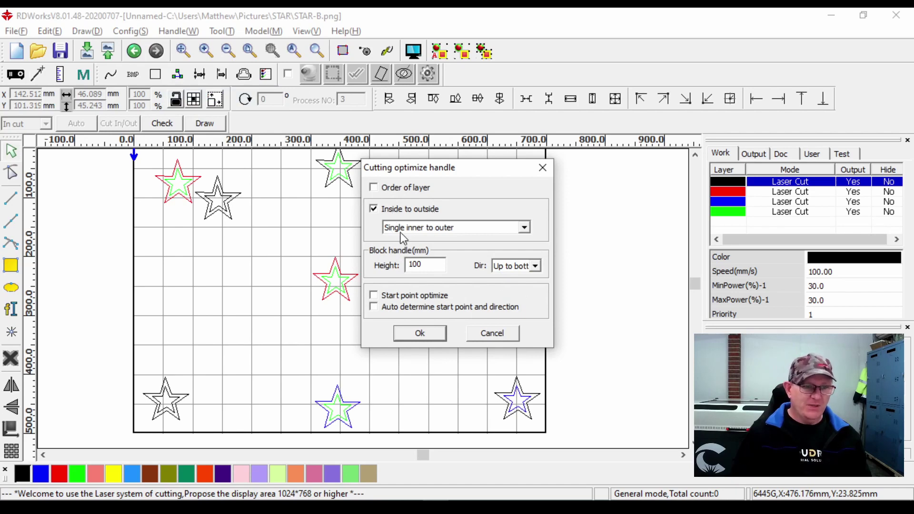
left_click(421, 334)
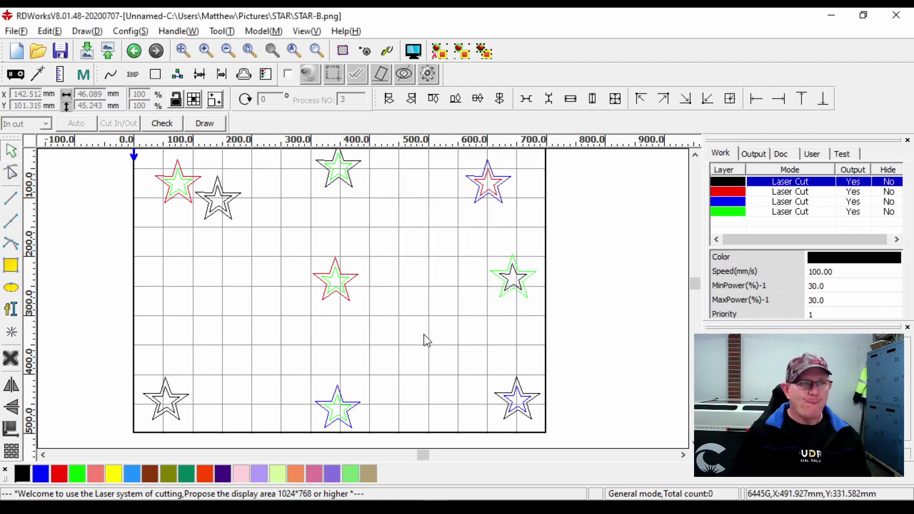
Step: Simulate the inside-to-outside cut without layer order, close the preview and reopen the Cut optimize settings
left_click(413, 52)
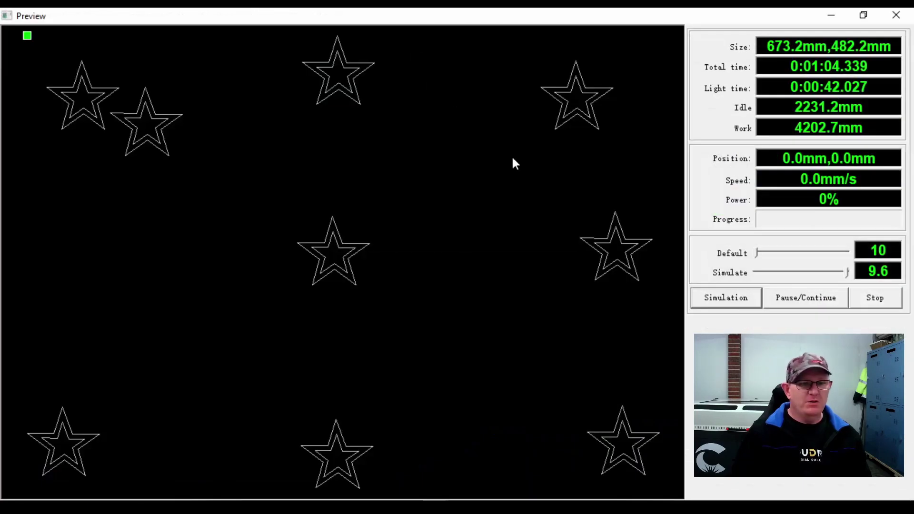
left_click(738, 298)
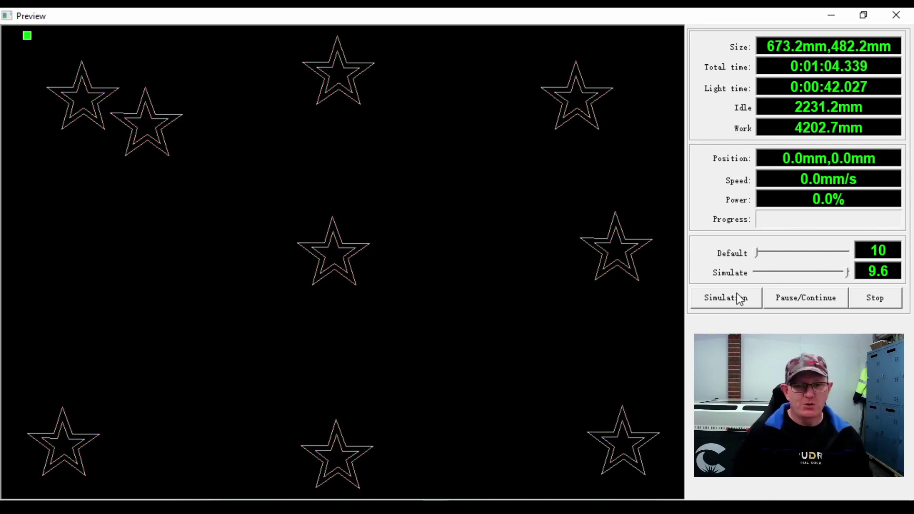
left_click(896, 15)
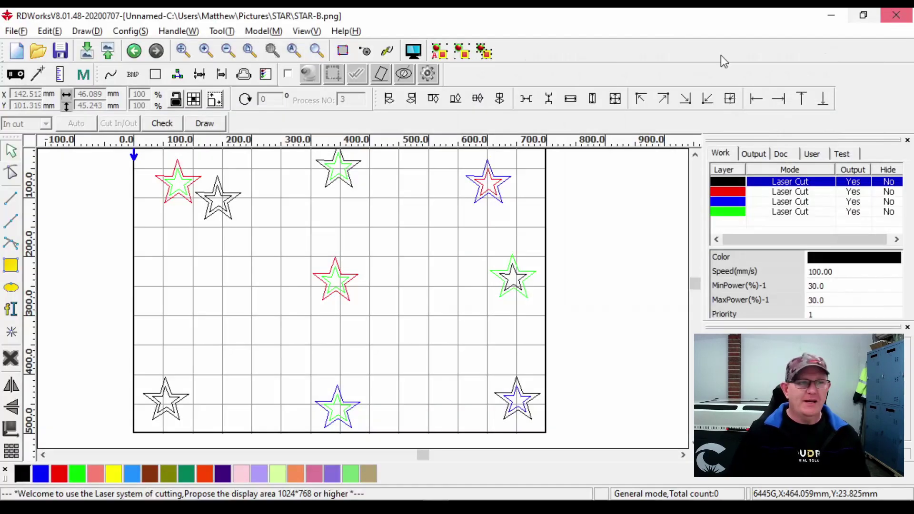
left_click(178, 32)
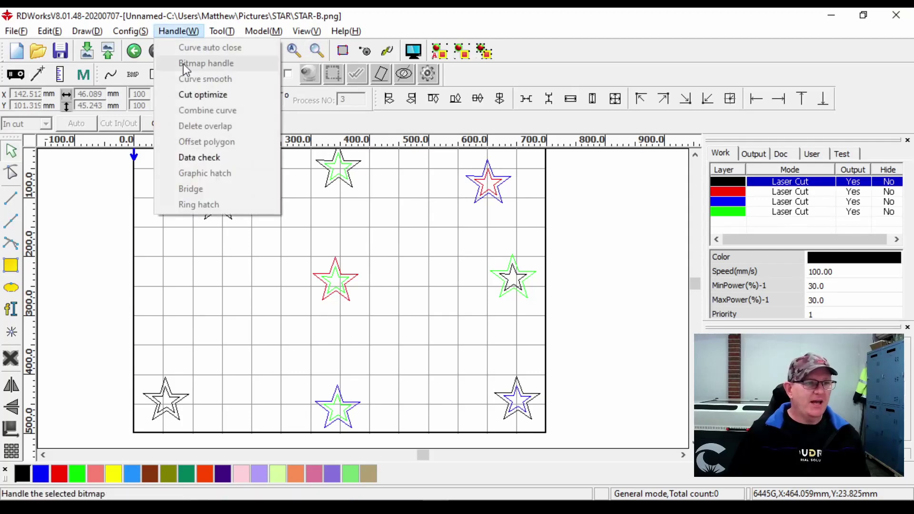
left_click(199, 94)
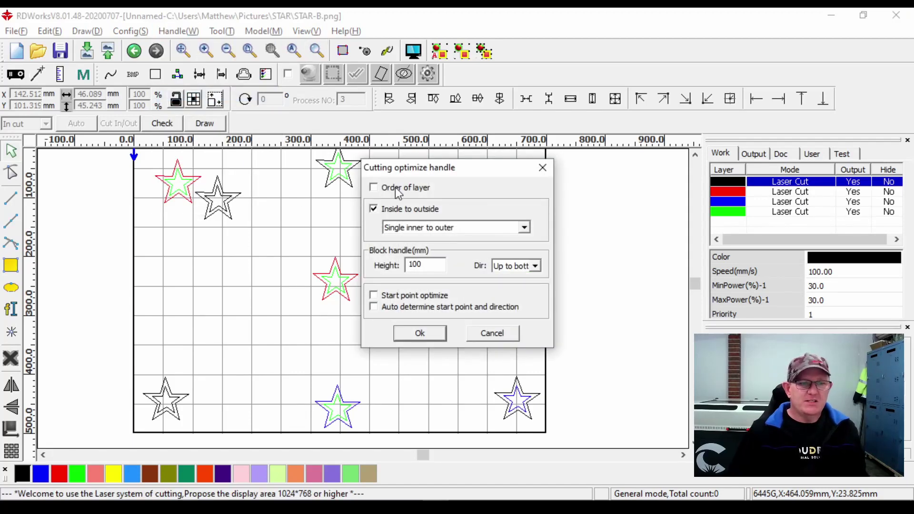
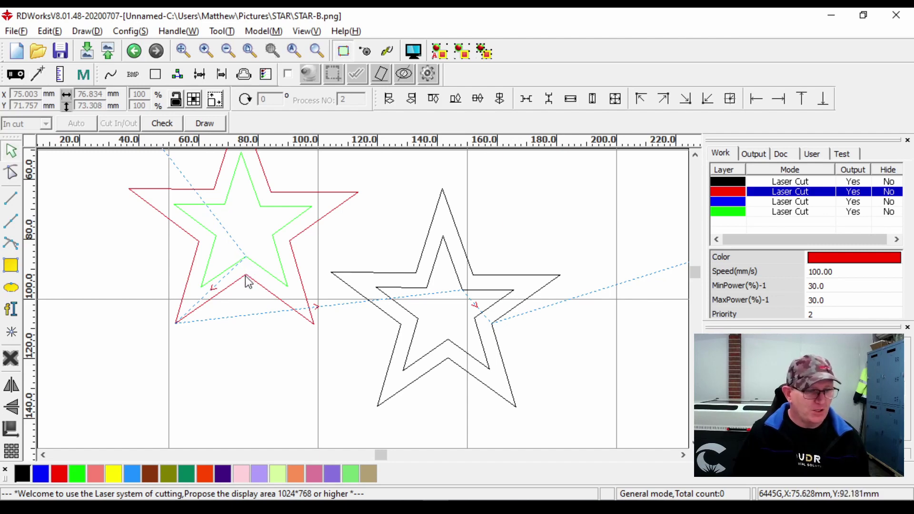
Step: Rerun Cut optimize on the stars with Start point optimize enabled and the path display on
scroll(245, 276, "down", 2)
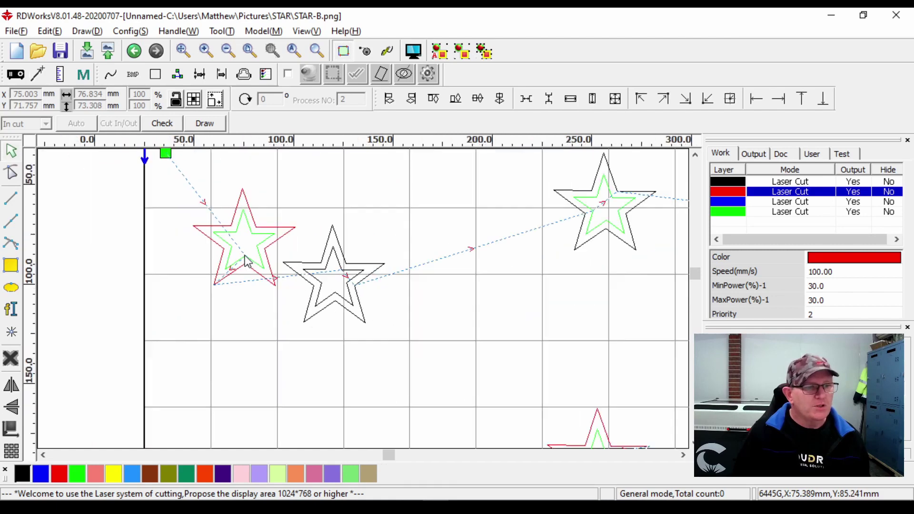
middle_click_drag(244, 255, 238, 292)
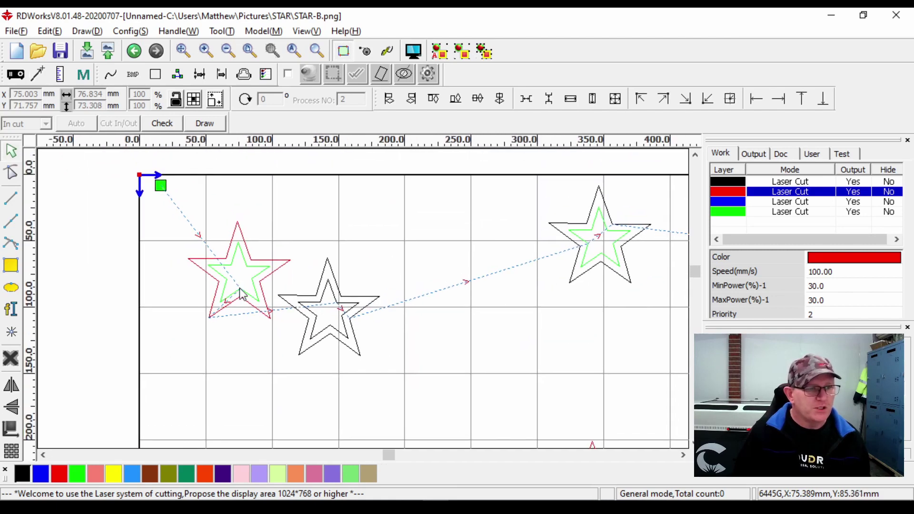
left_click(191, 33)
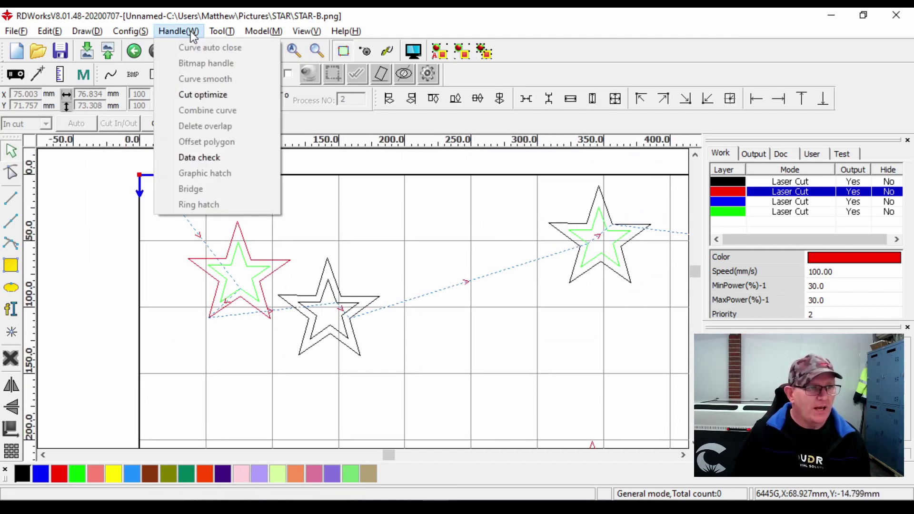
left_click(196, 94)
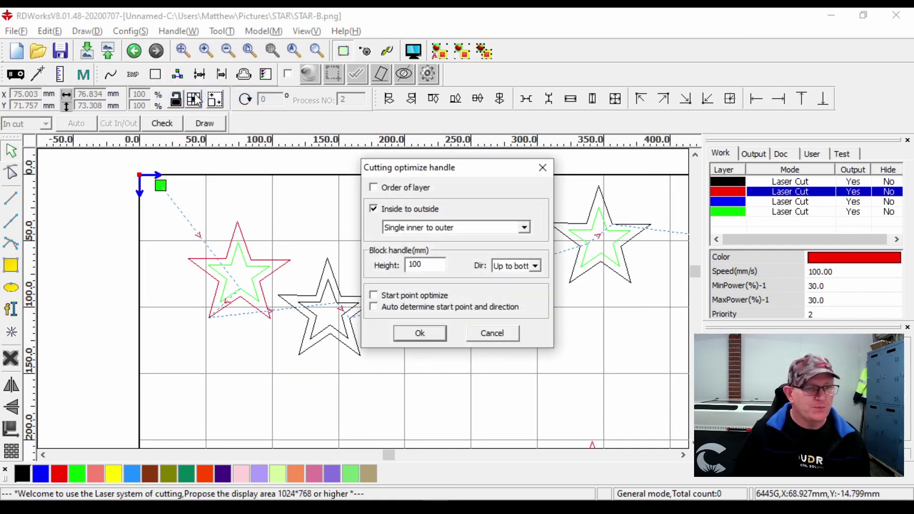
left_click(374, 296)
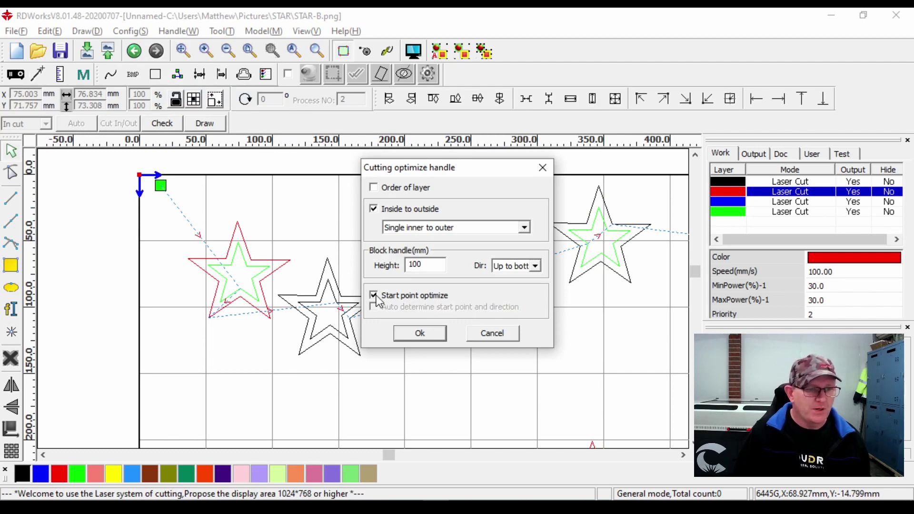
left_click(413, 334)
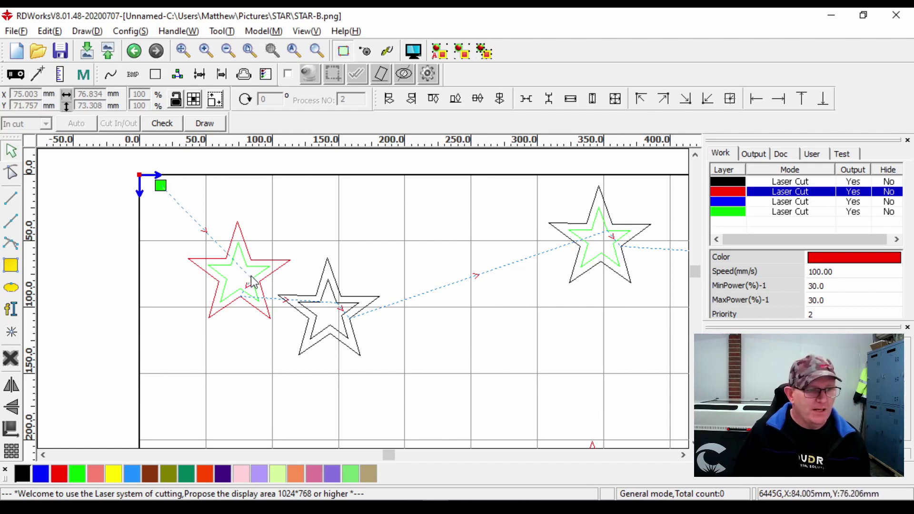
Step: Rerun Cut optimize on the coloured stars with Inside to outside set to Single inner to outer, Find cutting port
scroll(251, 282, "up", 2)
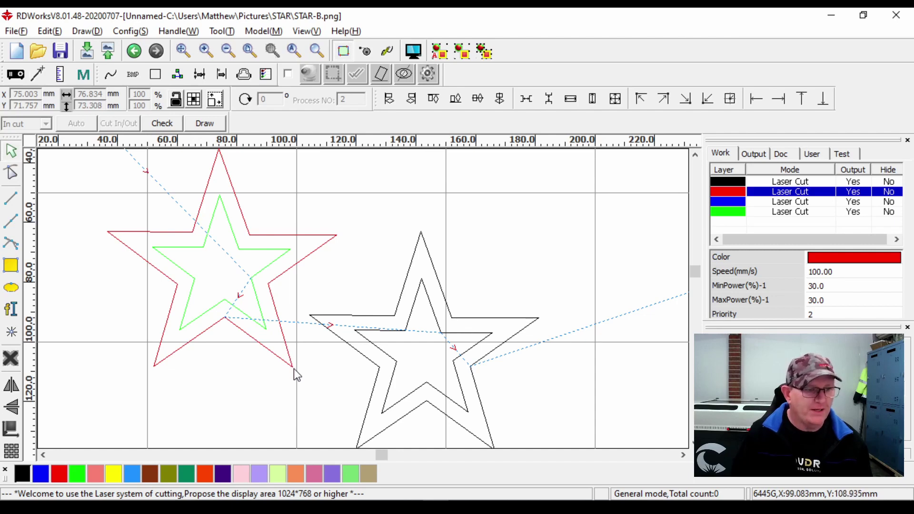
left_click(180, 33)
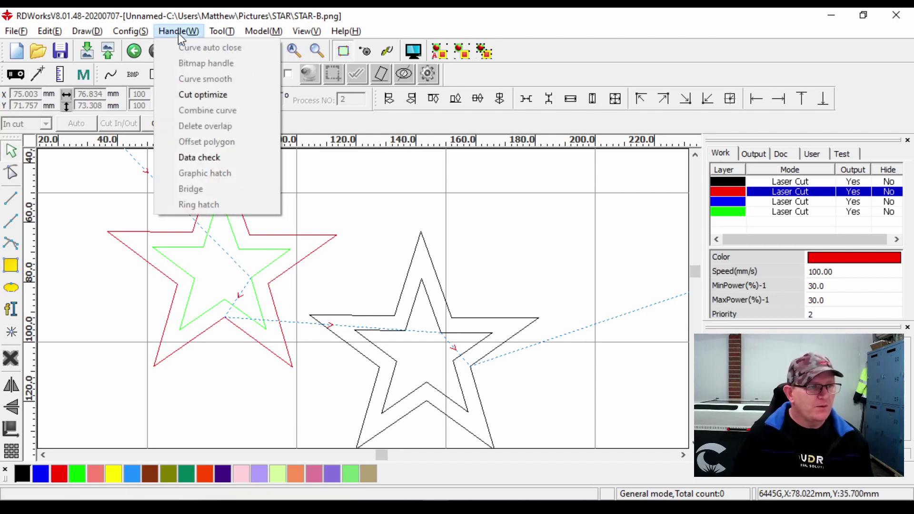
left_click(196, 94)
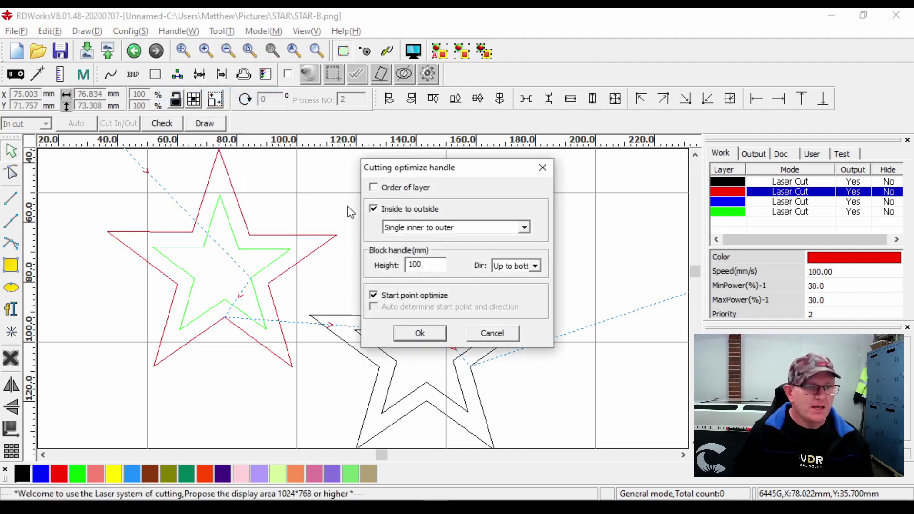
left_click(461, 227)
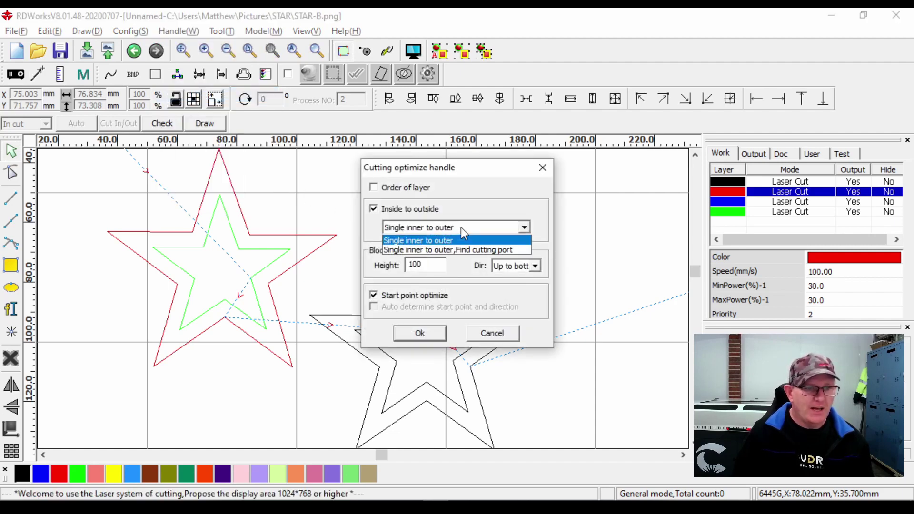
left_click(473, 250)
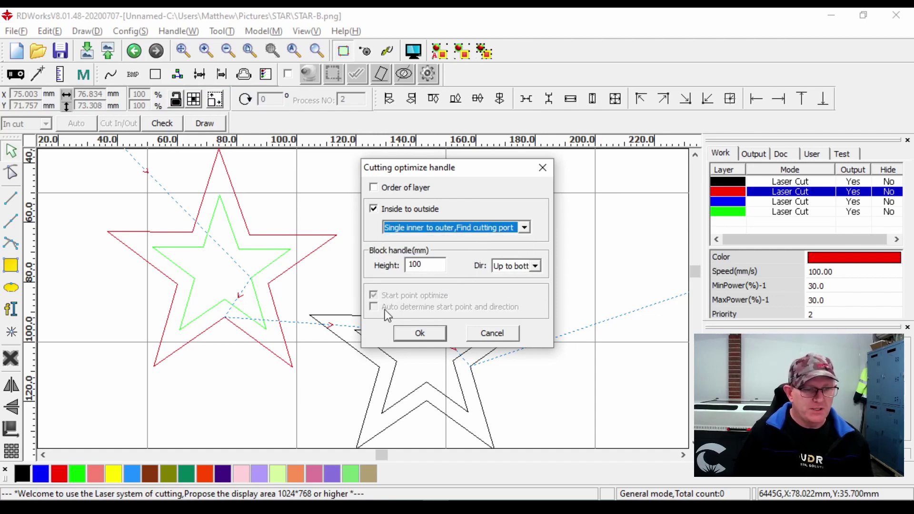
left_click(420, 333)
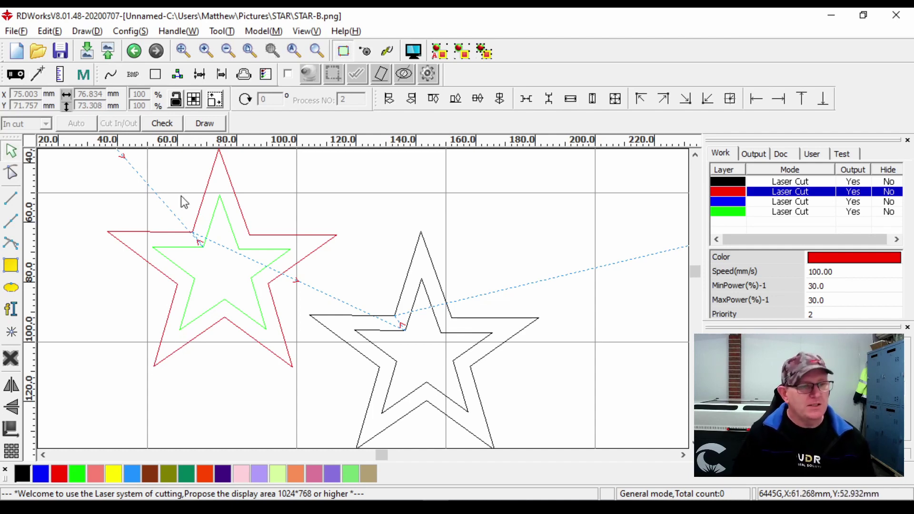
Step: Rerun Cut optimize on the black stars with Order of layer and Find cutting port at 0.1 mm block height, and preview the cutting time
left_click(178, 31)
left_click(184, 95)
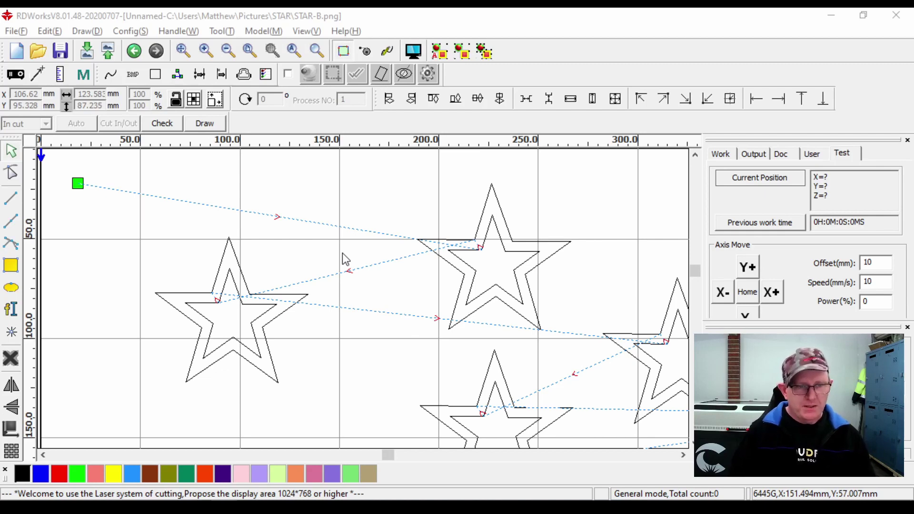
scroll(345, 259, "down", 5)
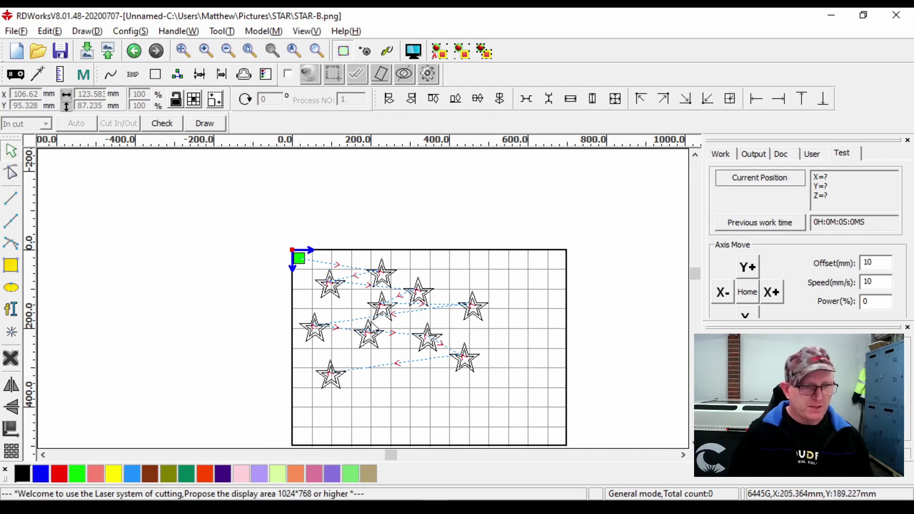
scroll(356, 296, "up", 1)
scroll(353, 290, "up", 3)
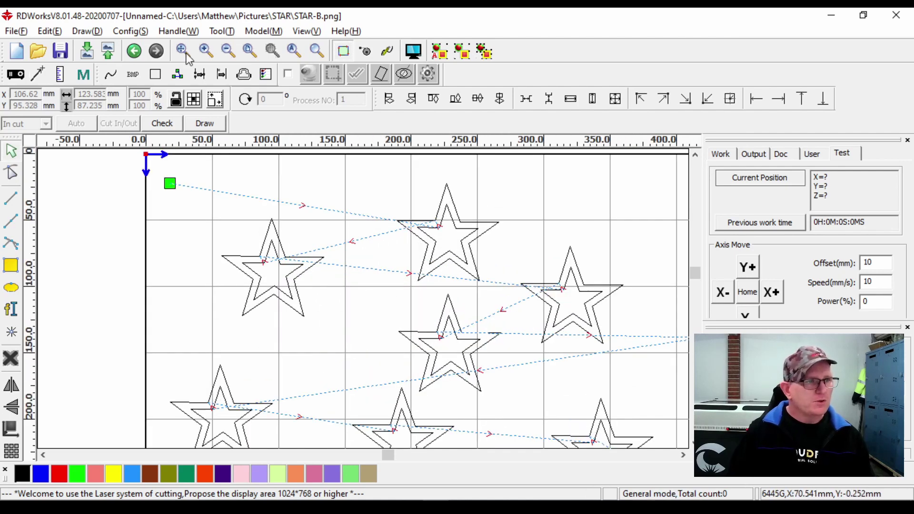
left_click(177, 32)
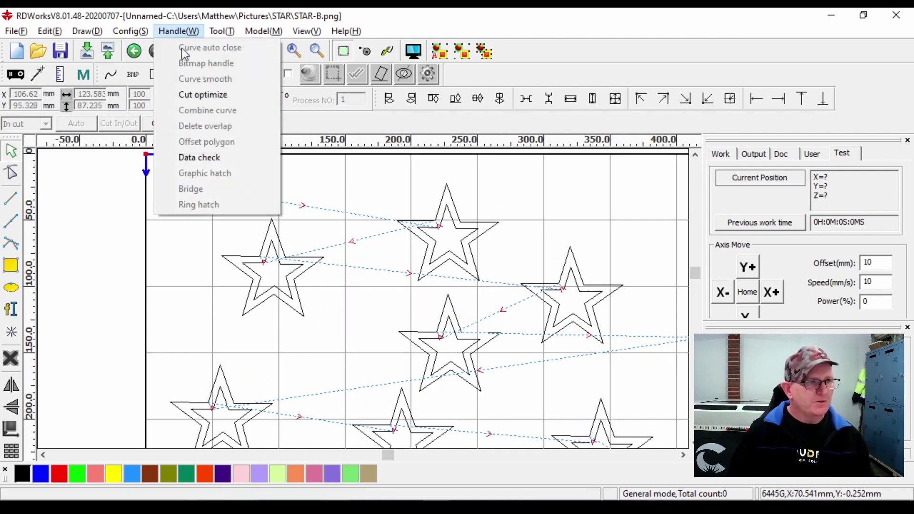
left_click(198, 95)
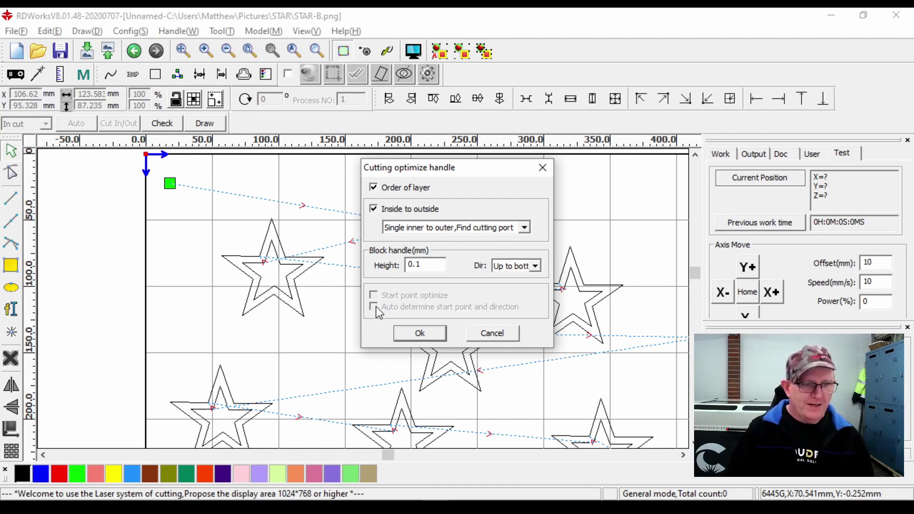
left_click(428, 333)
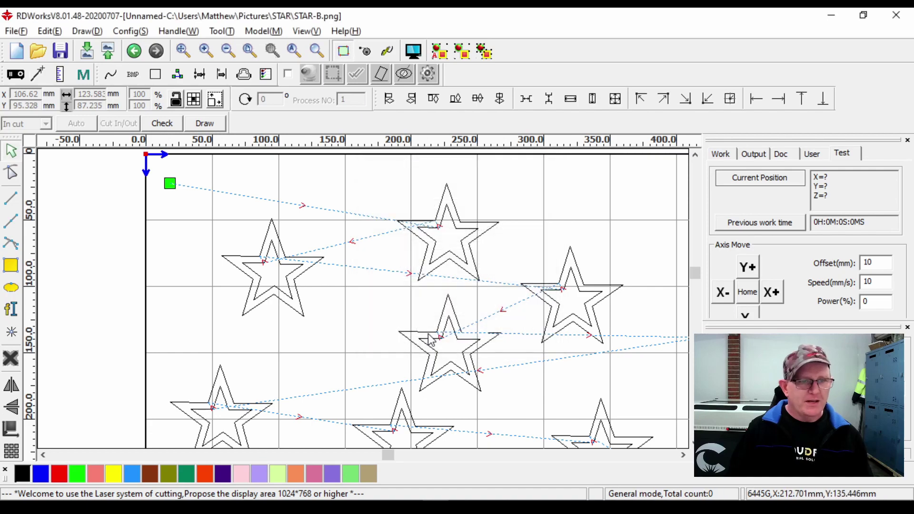
left_click(413, 55)
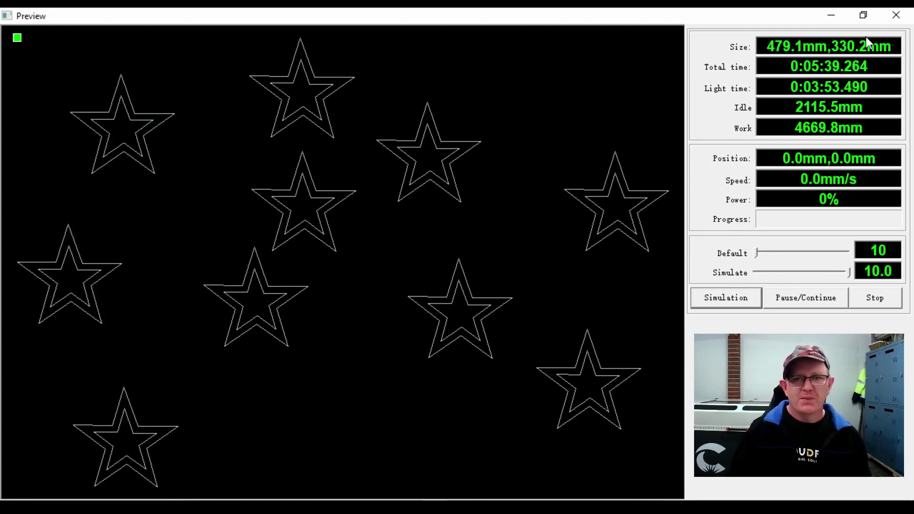
left_click(896, 15)
Step: Rerun Cut optimize on the black stars with Inside to outside off and Start point optimize on
left_click(180, 32)
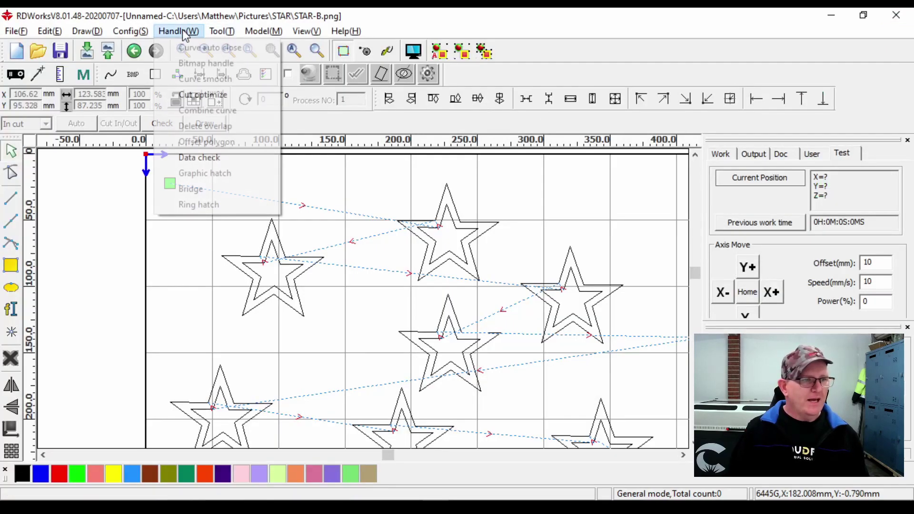
left_click(196, 97)
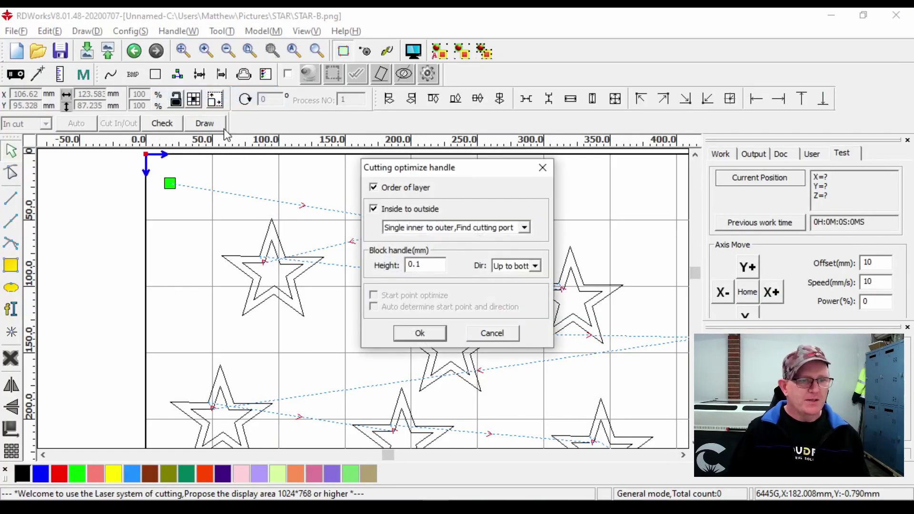
left_click(374, 210)
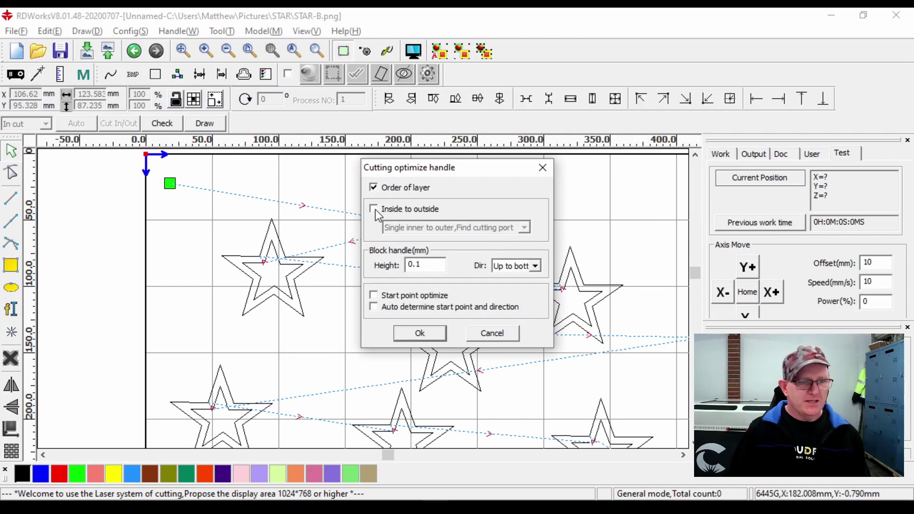
left_click(374, 296)
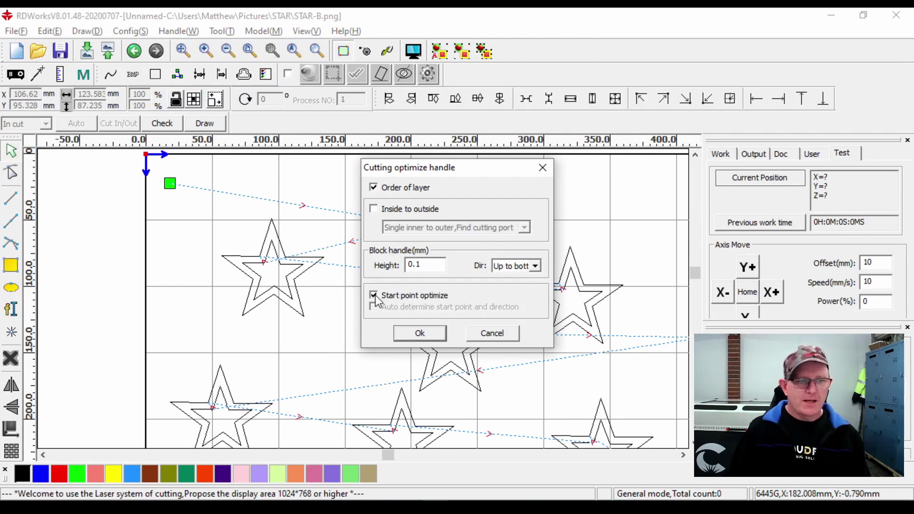
left_click(421, 334)
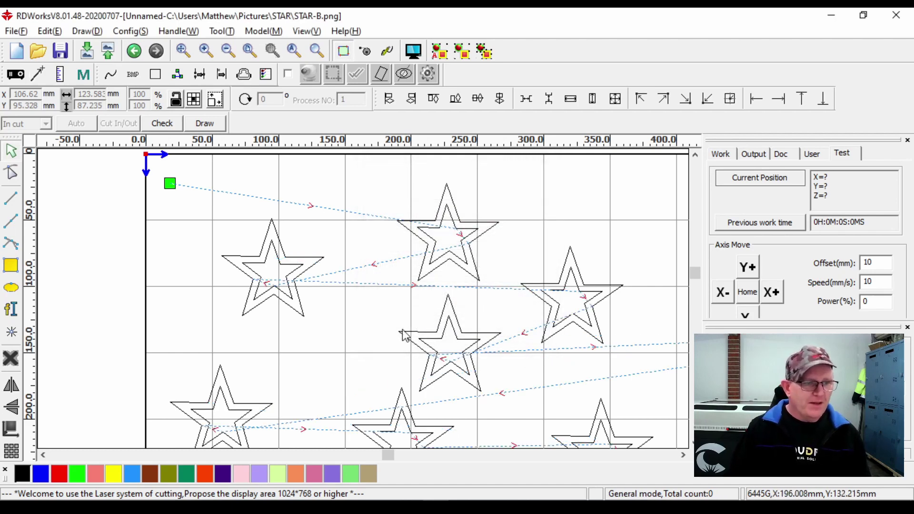
Step: Inspect the optimized start points on the star paths and check the total time and idle distance in the preview
scroll(270, 285, "up", 4)
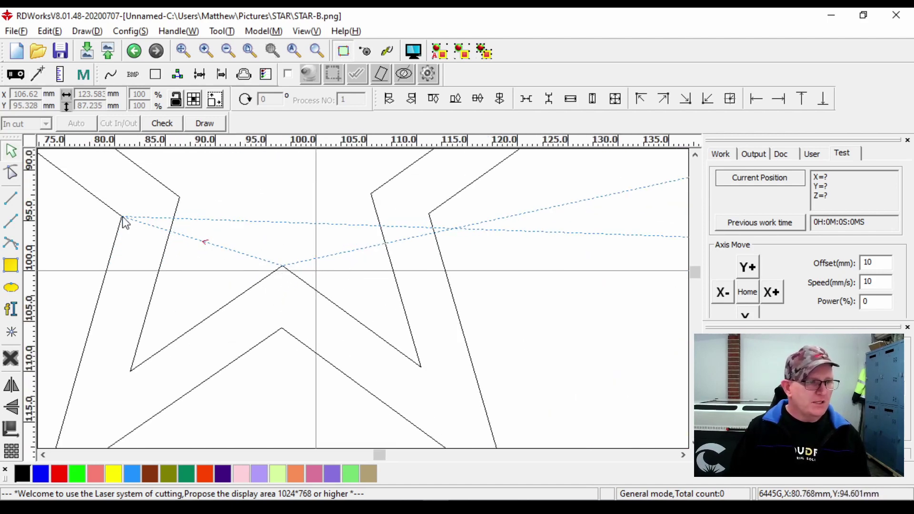
scroll(122, 222, "down", 4)
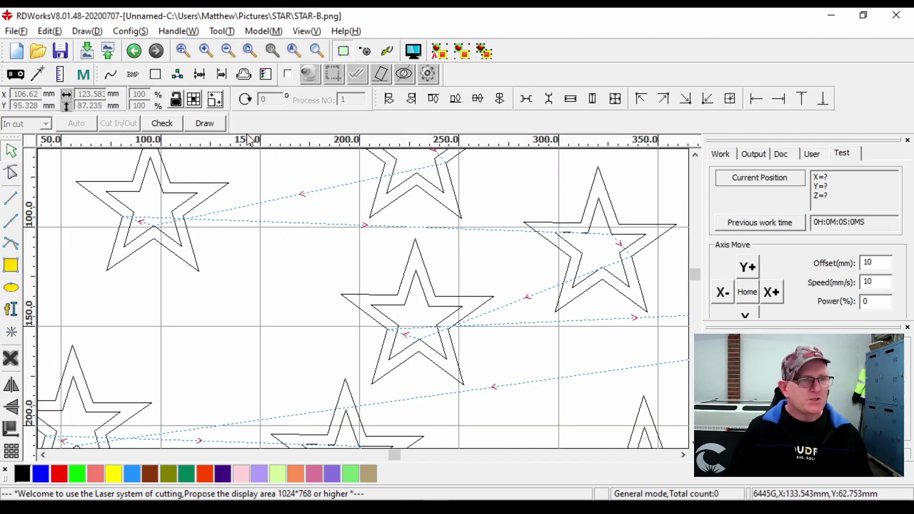
left_click(413, 51)
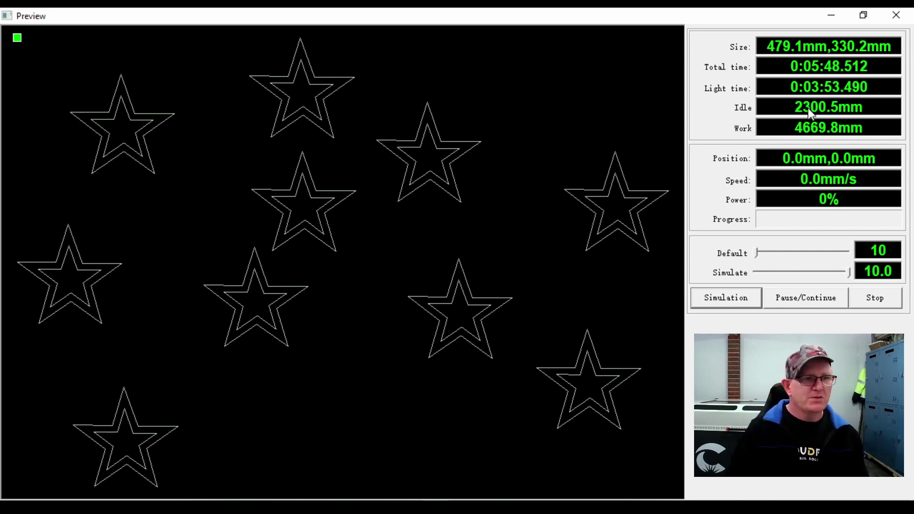
left_click(896, 15)
Step: Rerun Cut optimize on the black stars with Start point optimize off and Auto determine start point and direction on
scroll(324, 271, "down", 3)
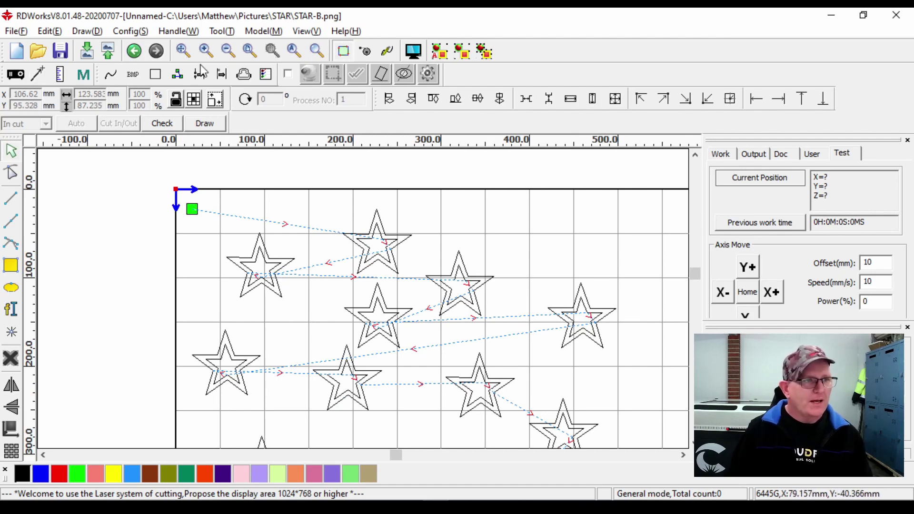
left_click(181, 31)
left_click(188, 94)
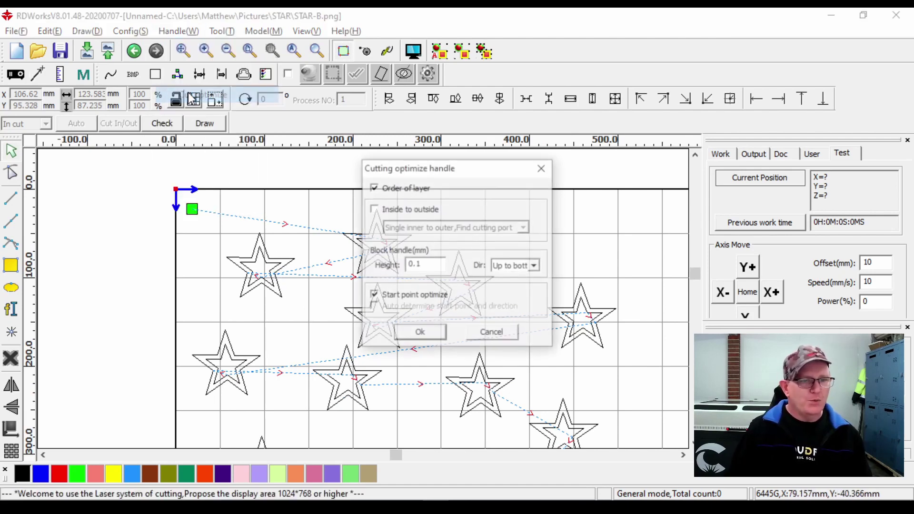
left_click(376, 296)
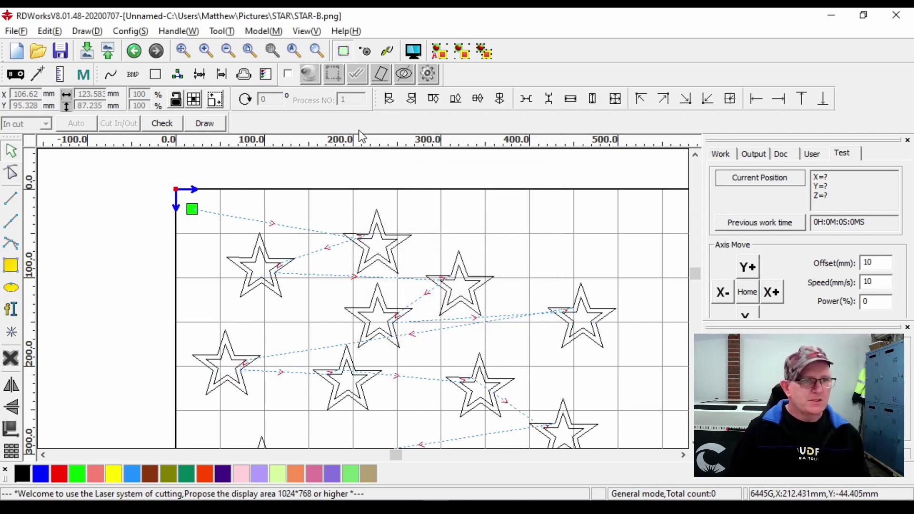
Step: Check the automatic start-point result's total time and idle distance in the preview, close it and examine the entry points up close
left_click(412, 52)
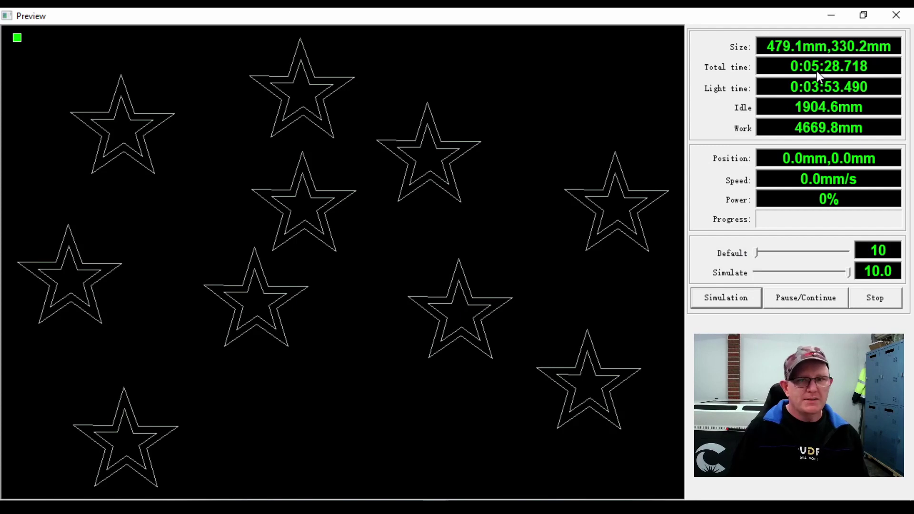
left_click(895, 16)
scroll(365, 260, "up", 1)
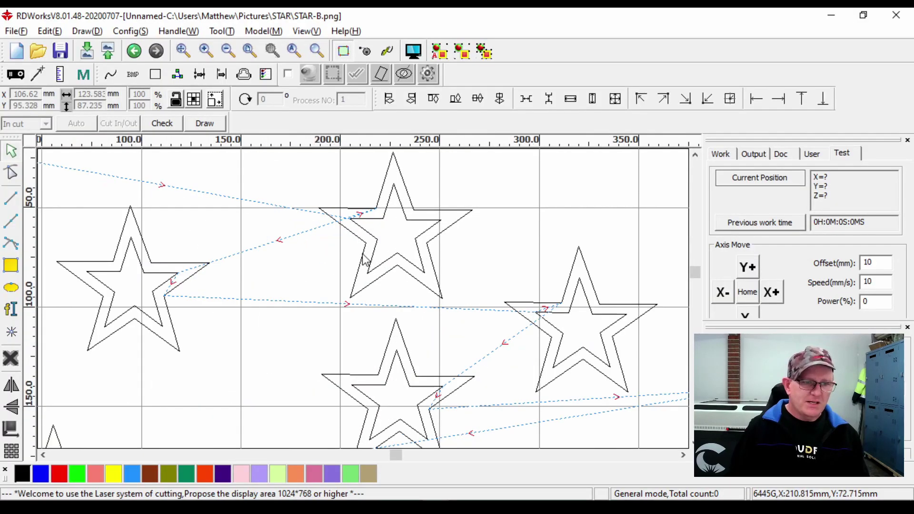